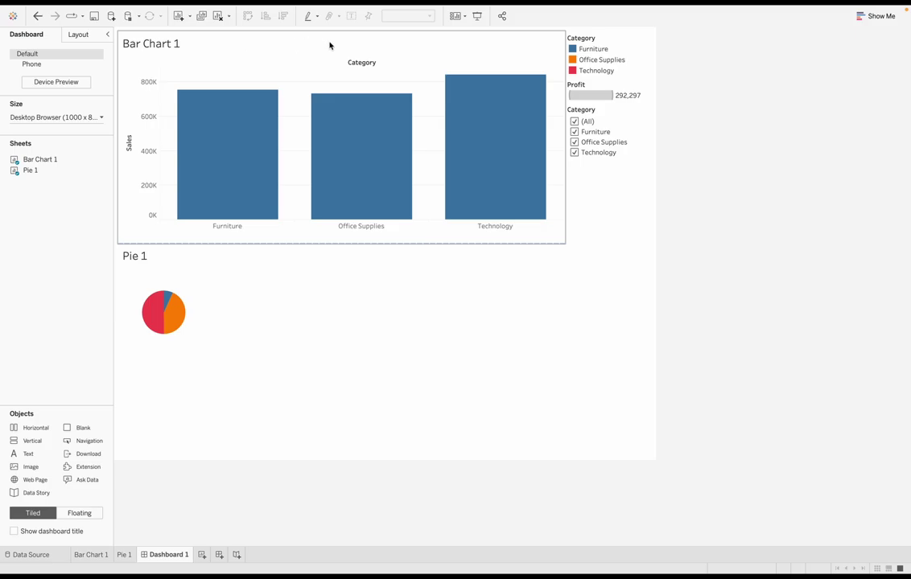
Test the Category filter by hiding and restoring the Furniture and Office Supplies bars
left_click(665, 151)
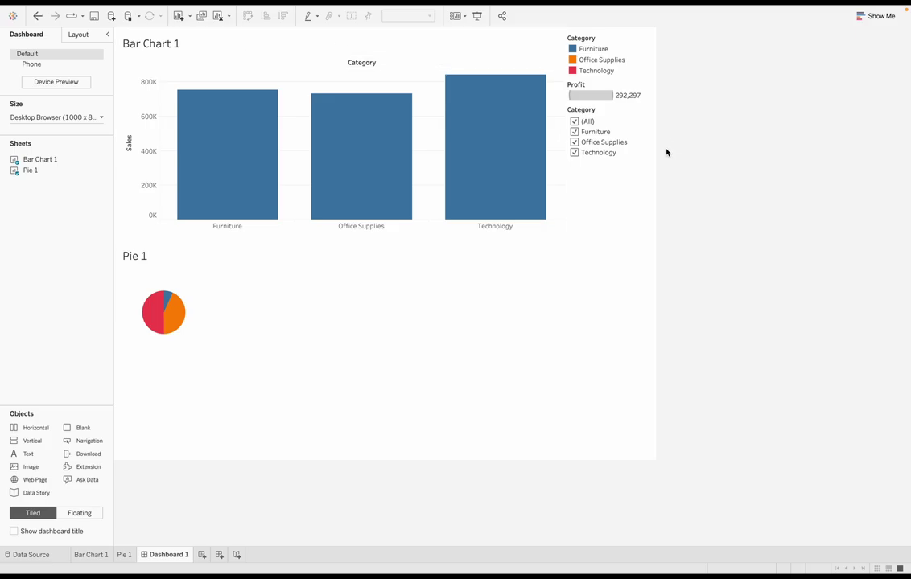
left_click(577, 123)
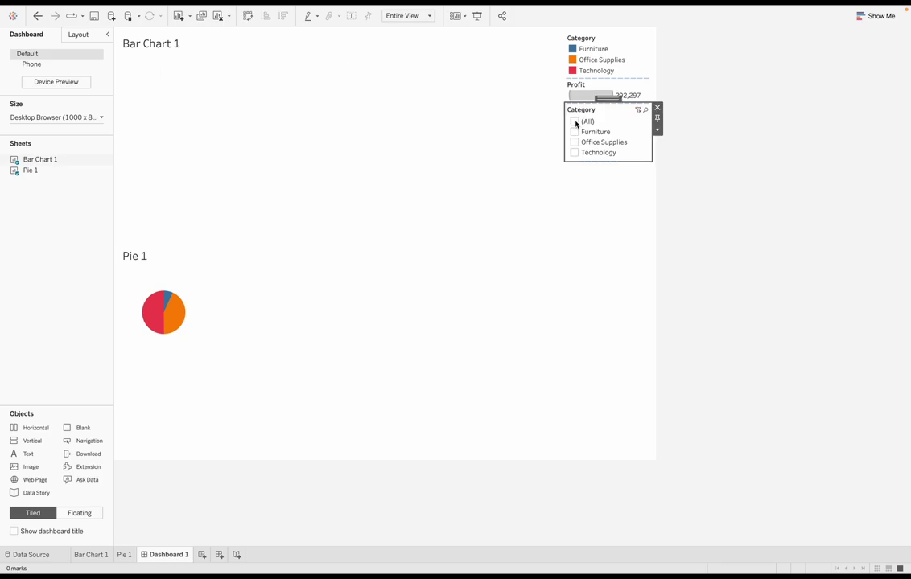
left_click(576, 123)
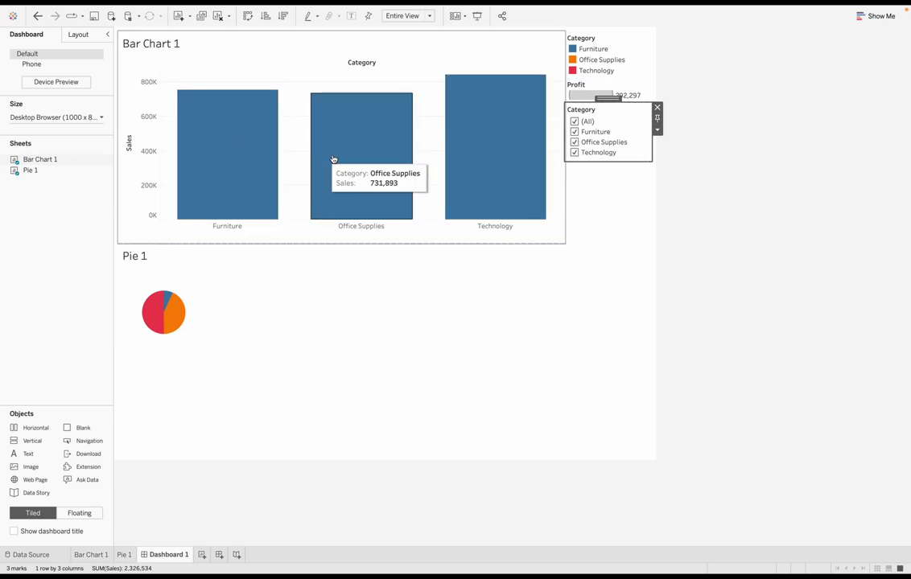
left_click(574, 132)
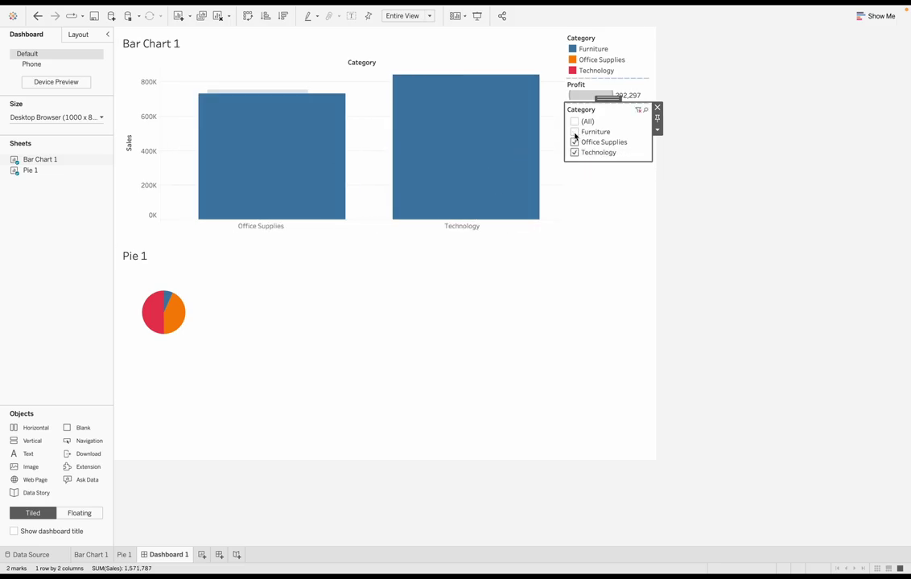
left_click(574, 133)
left_click(574, 133)
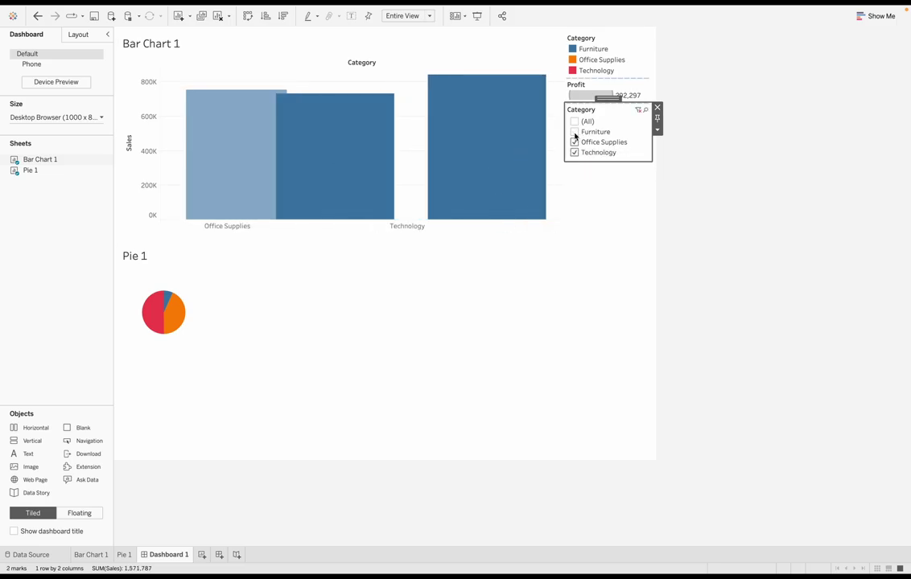
left_click(575, 133)
left_click(575, 143)
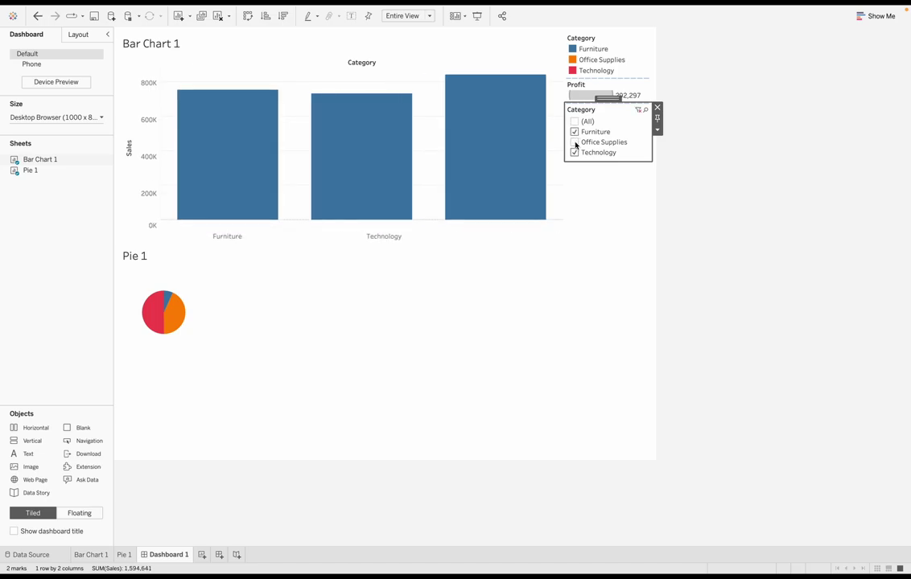
left_click(574, 142)
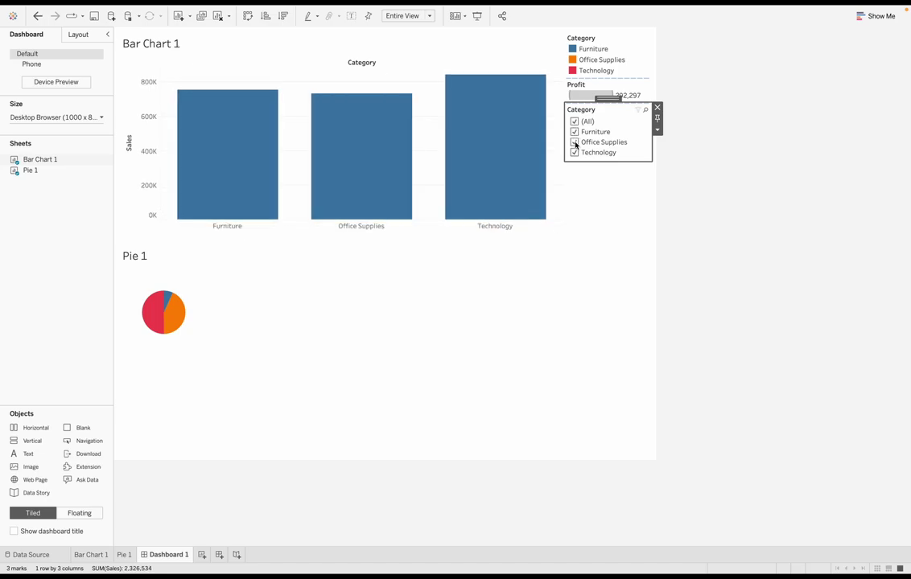
left_click(574, 143)
left_click(574, 142)
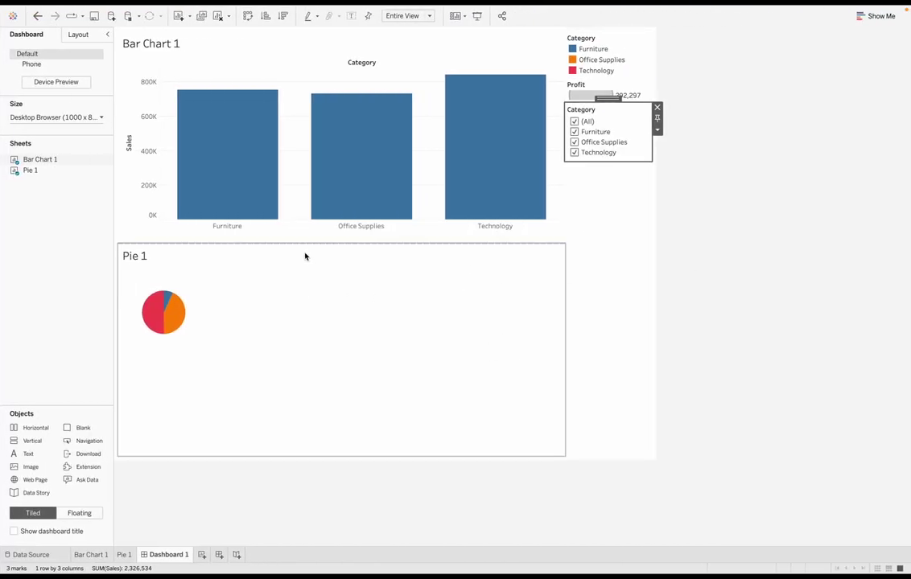
Set Bar Chart 1's animation to Off under Format > Animations, keeping the workbook default on
mouse_move(254, 4)
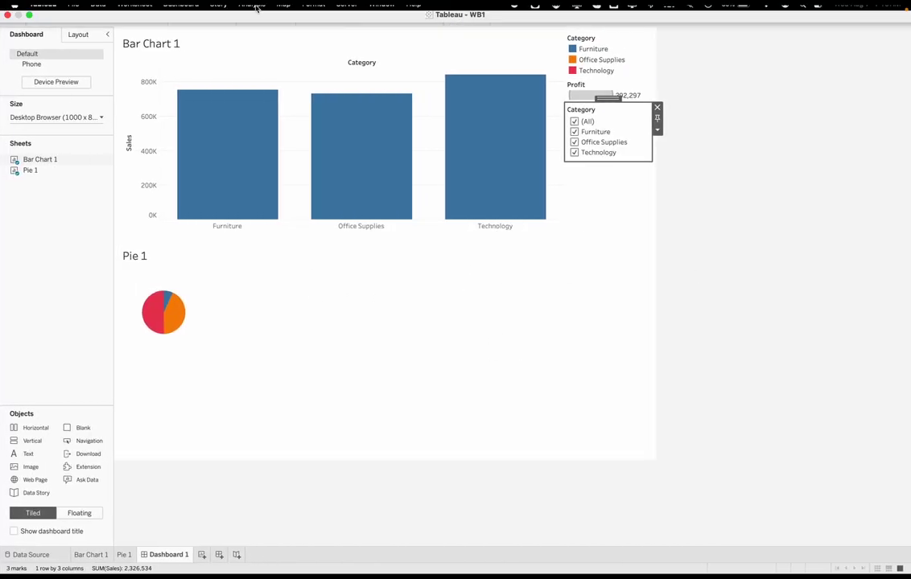
left_click(314, 11)
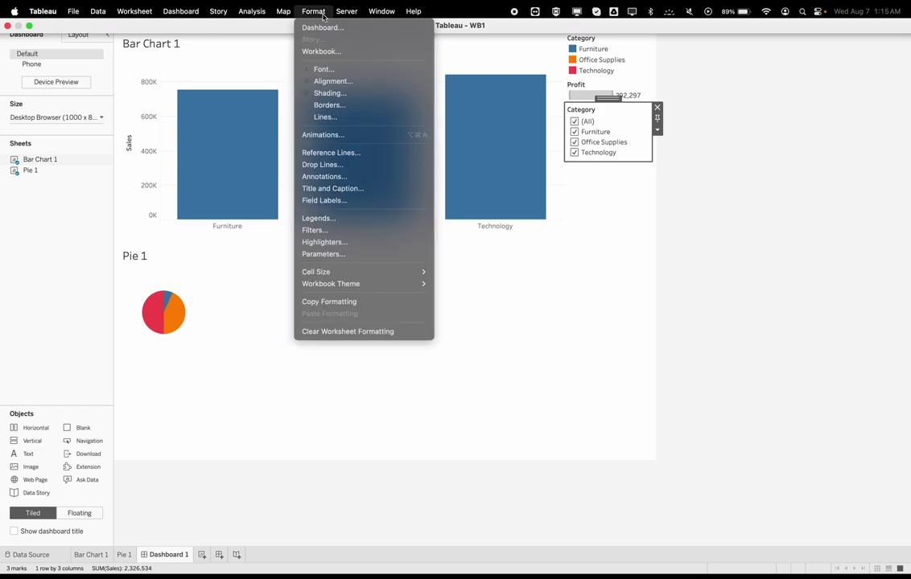
left_click(327, 137)
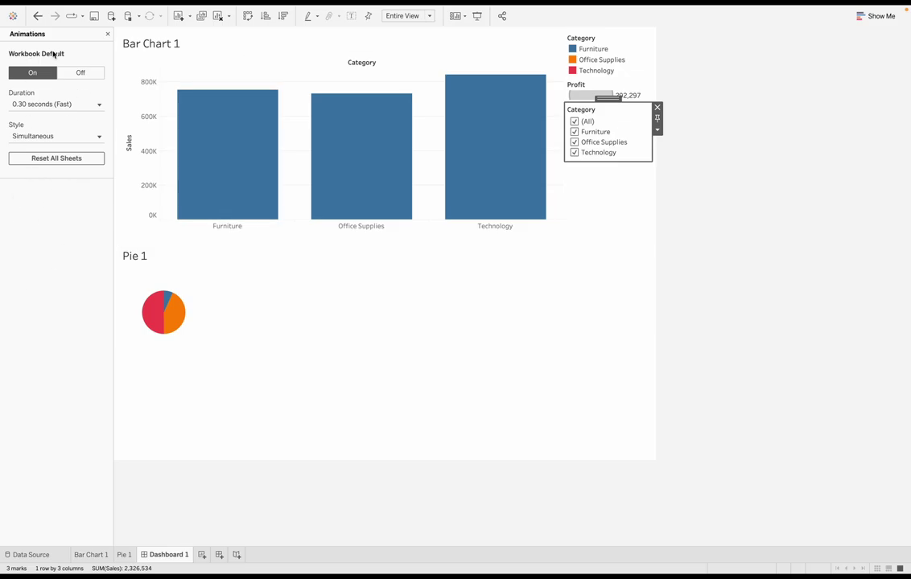
left_click(248, 53)
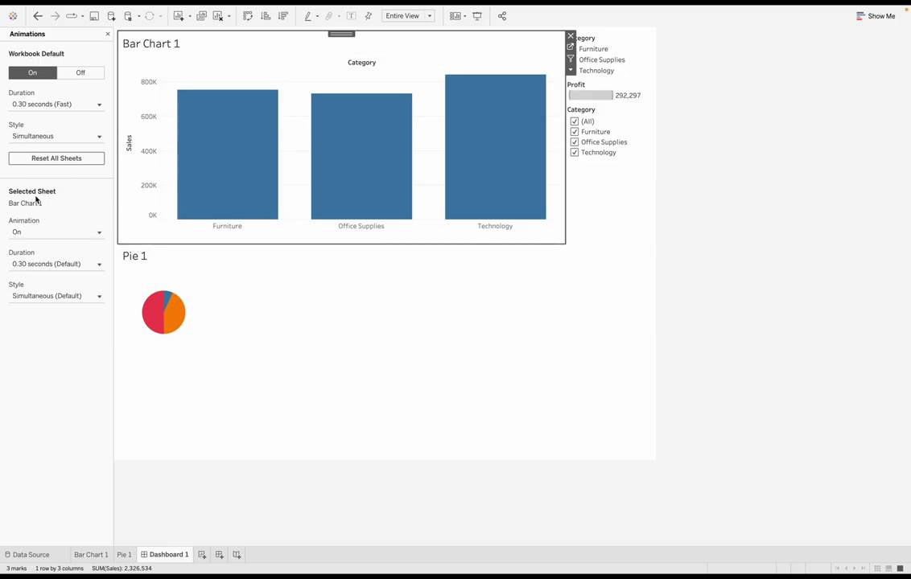
left_click(30, 234)
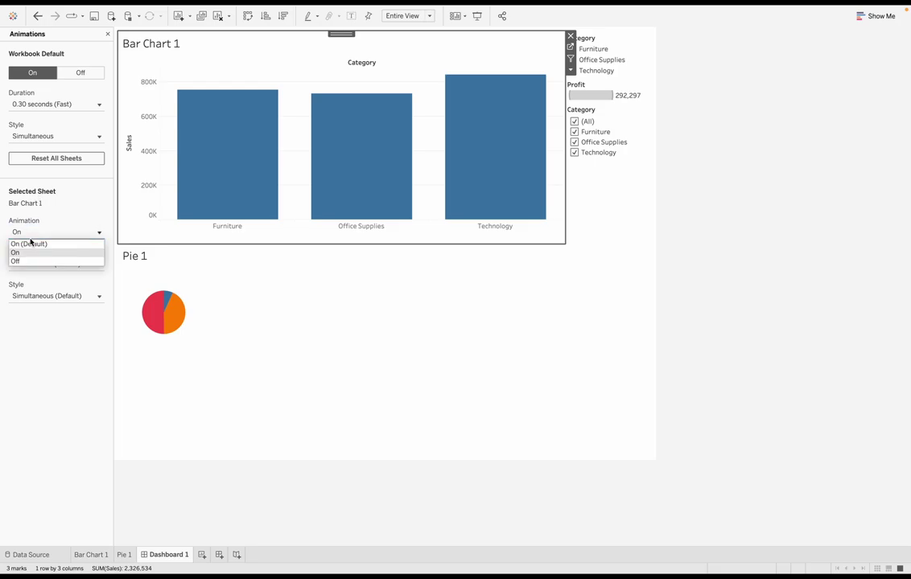
left_click(37, 252)
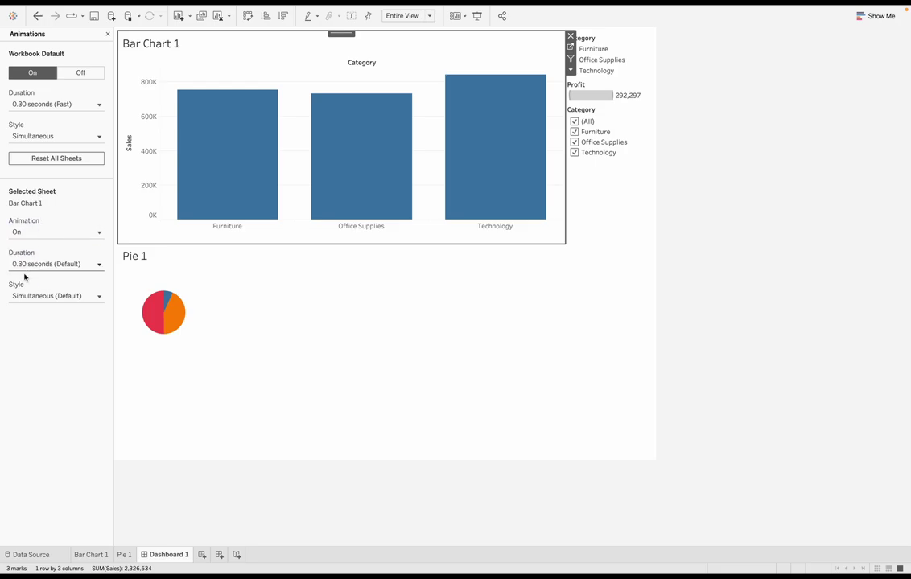
left_click(60, 234)
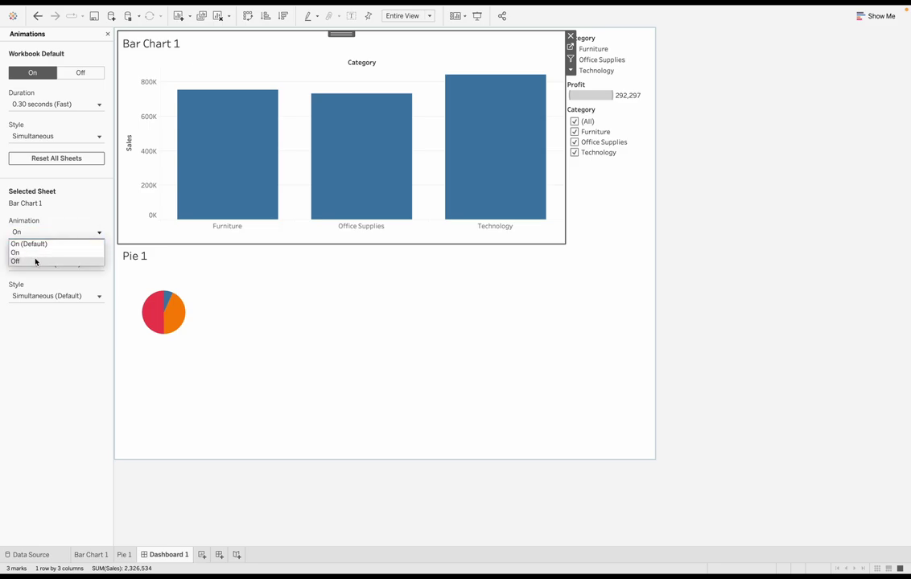
left_click(35, 260)
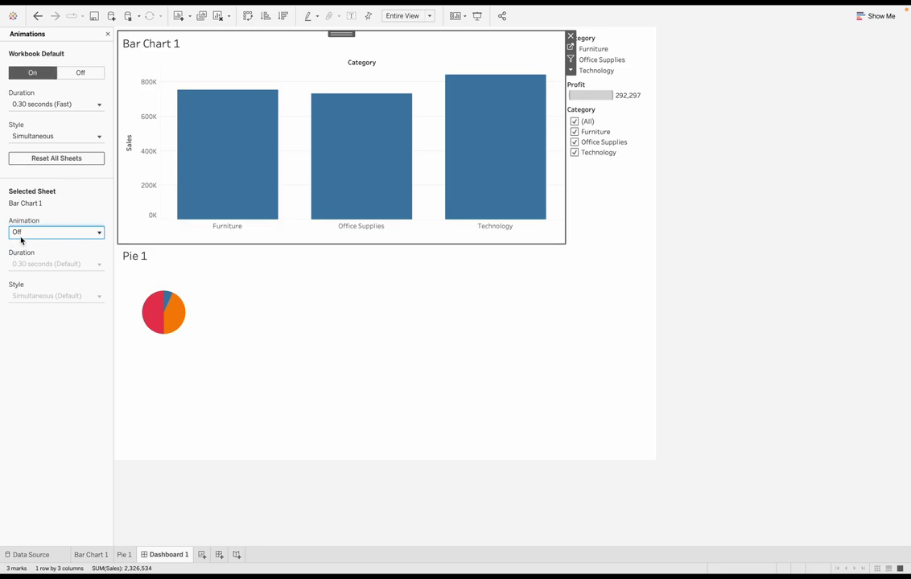
left_click(795, 124)
left_click(631, 137)
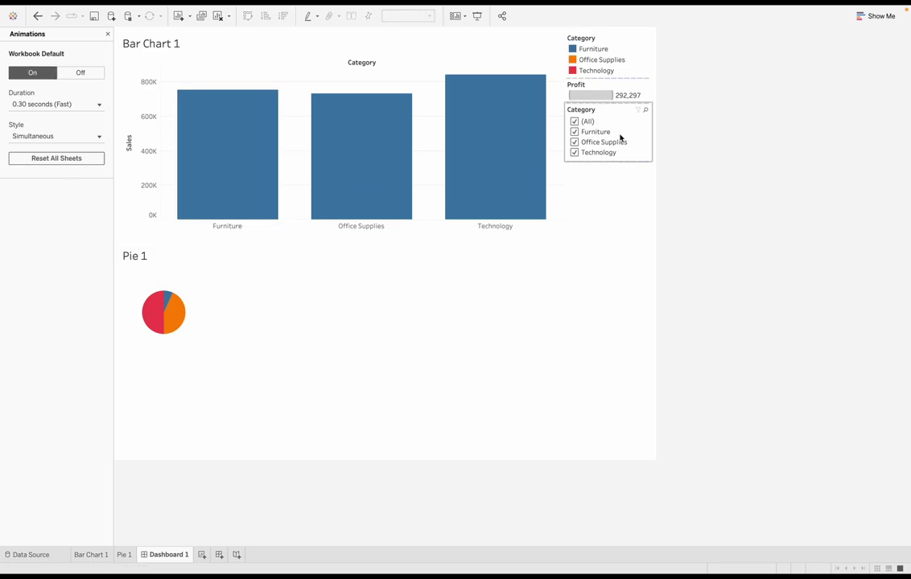
left_click(574, 132)
left_click(575, 142)
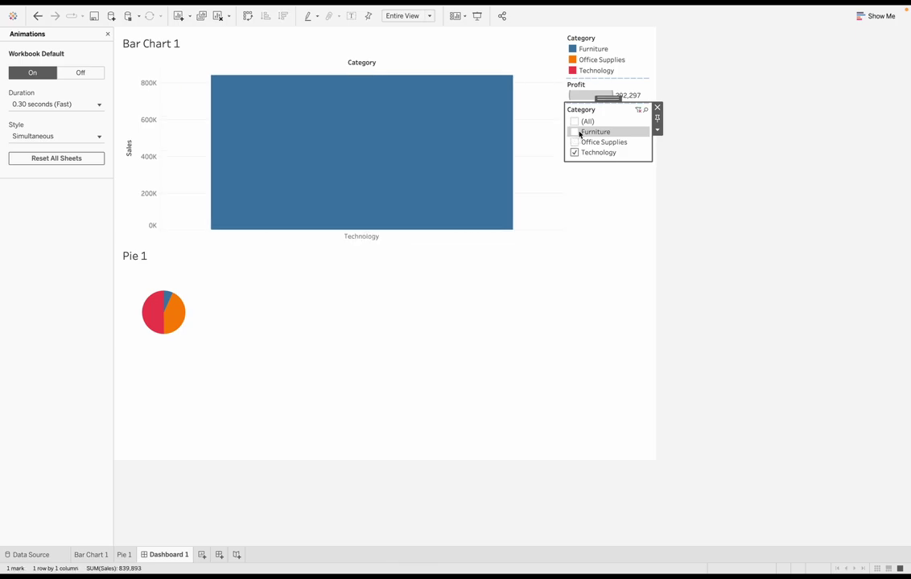
left_click(576, 133)
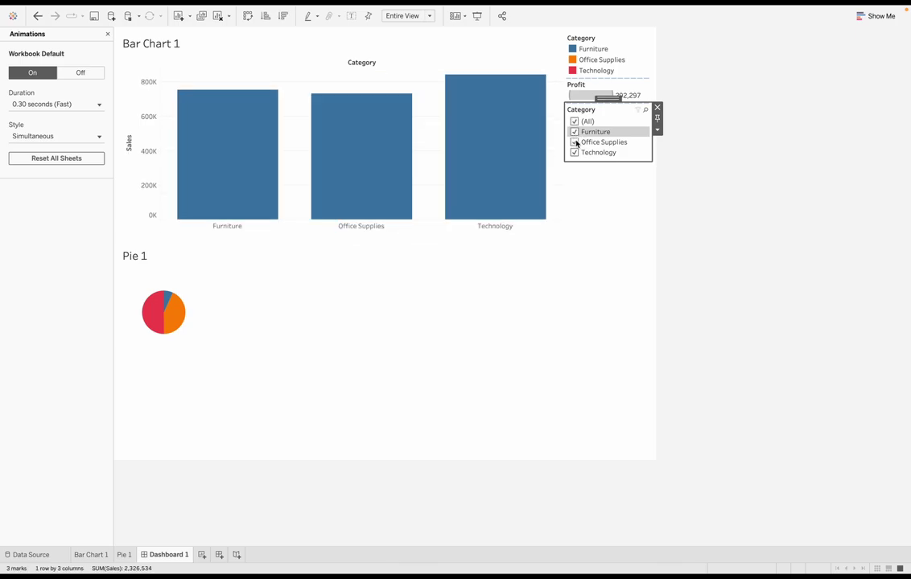
left_click(575, 142)
left_click(576, 142)
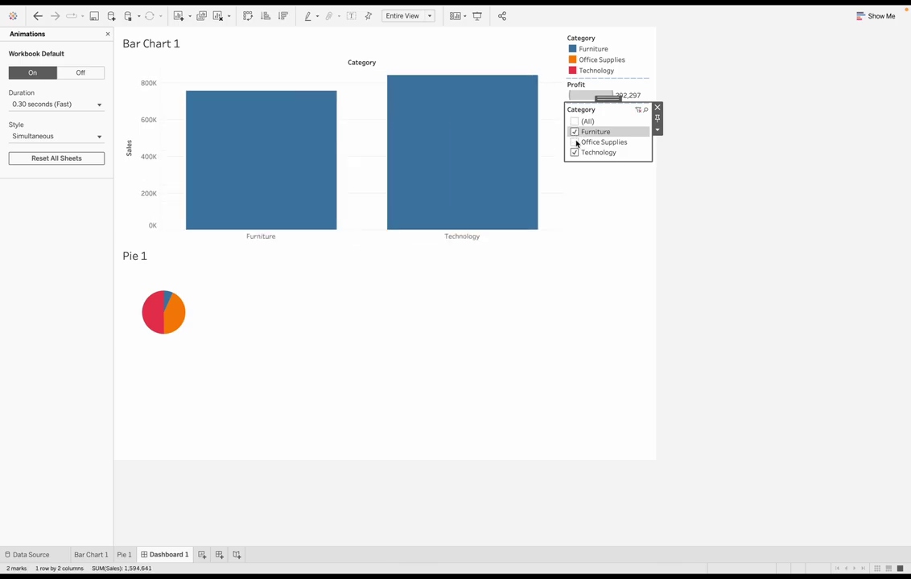
left_click(575, 142)
left_click(575, 142)
left_click(576, 142)
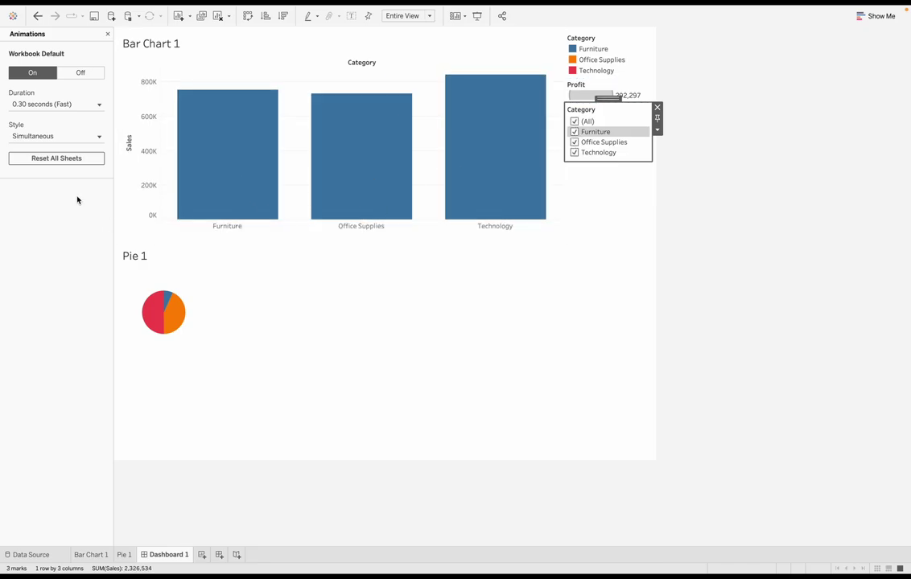
mouse_move(479, 131)
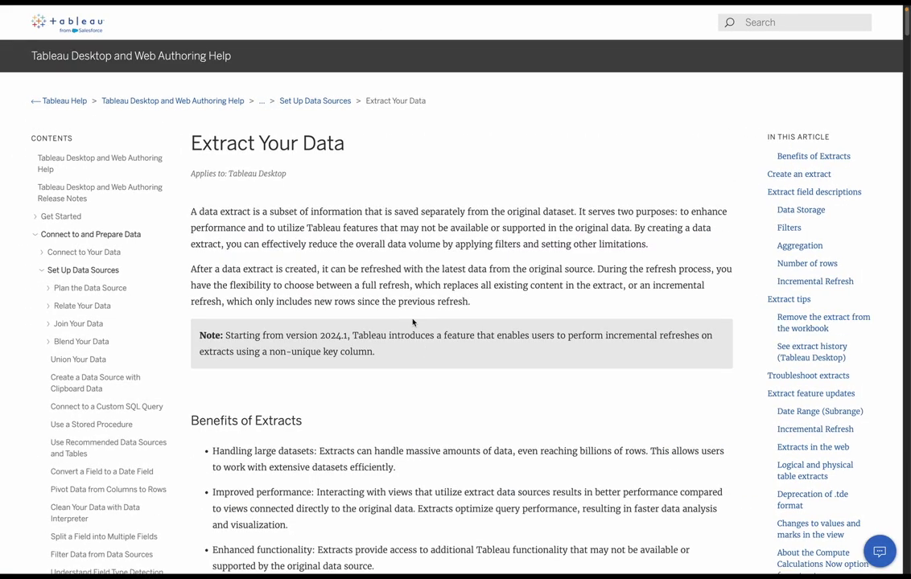
left_click_drag(191, 143, 349, 145)
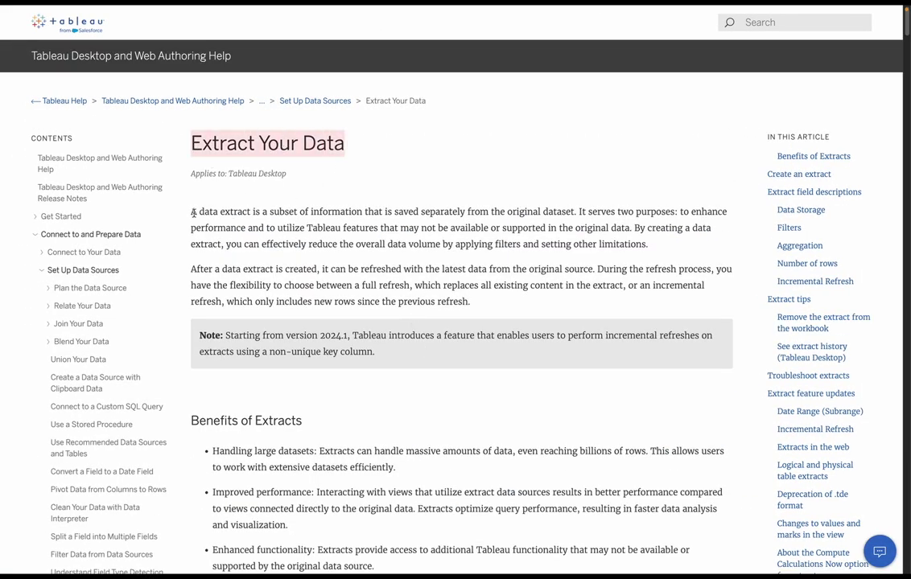
left_click_drag(193, 213, 576, 210)
scroll(472, 260, "down", 5)
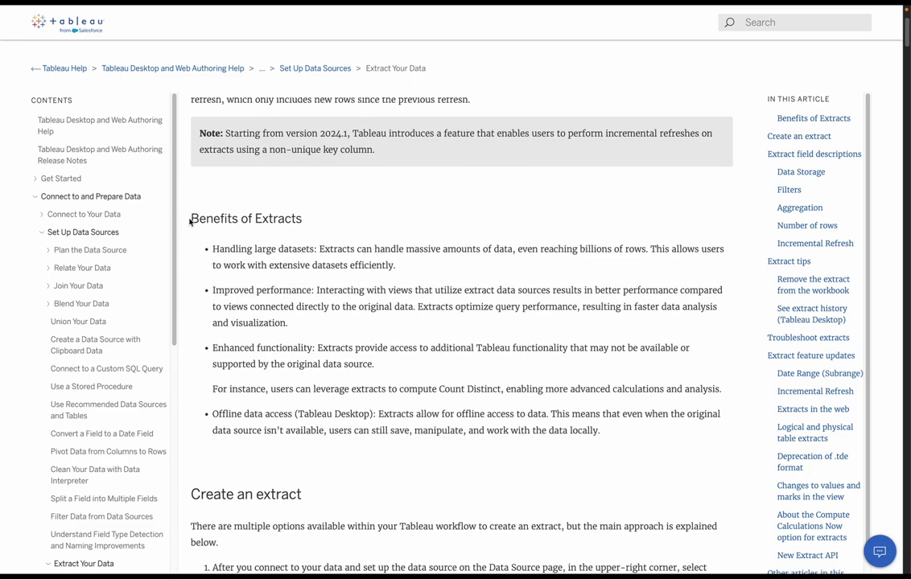
left_click_drag(189, 219, 321, 222)
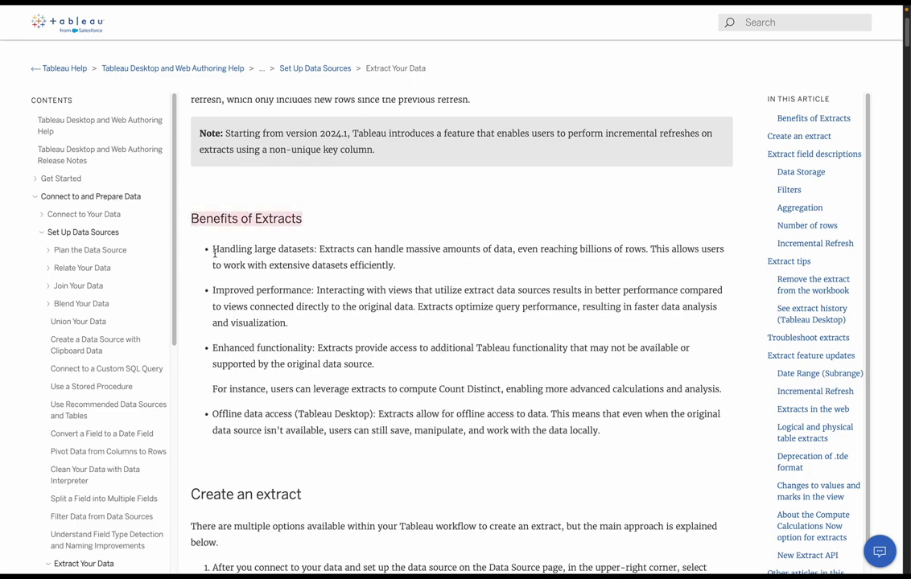
left_click_drag(211, 249, 315, 249)
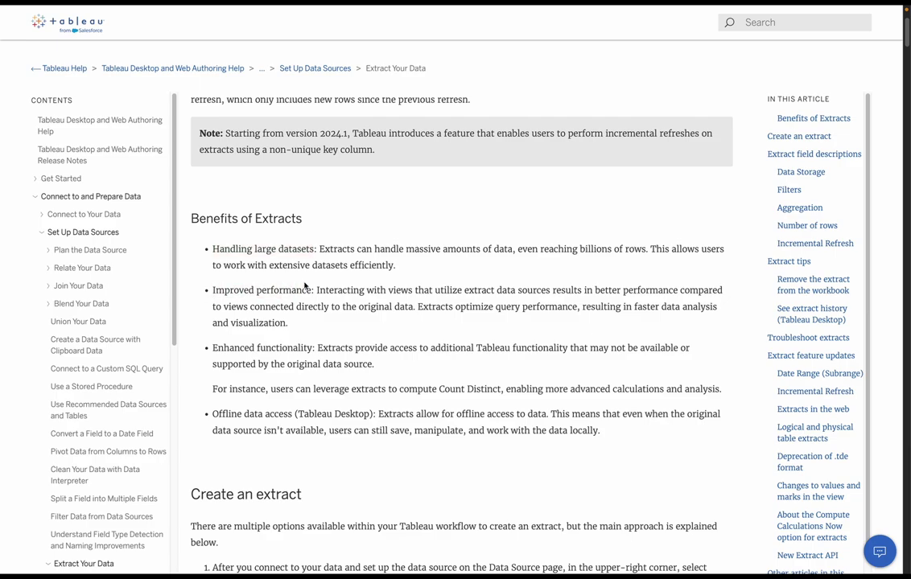
left_click_drag(242, 343, 301, 346)
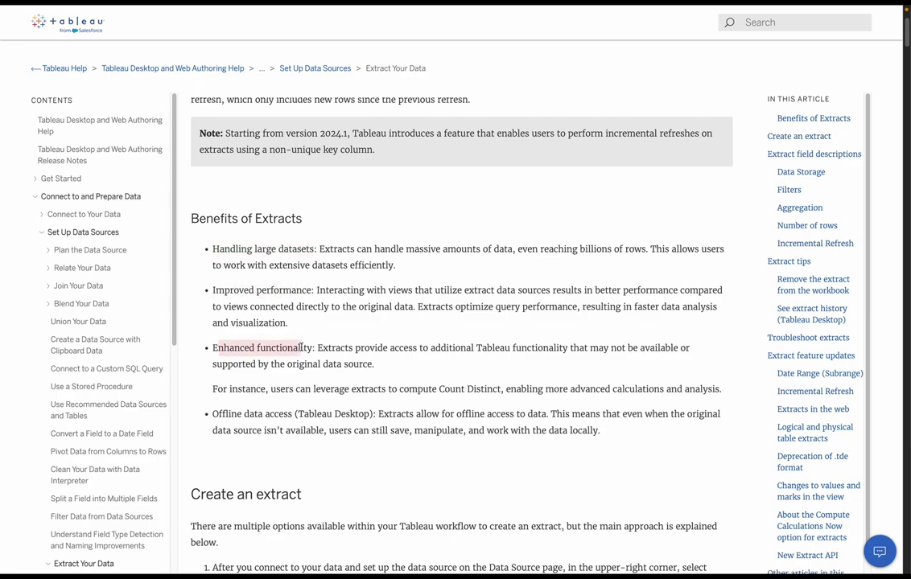
triple_click(212, 419)
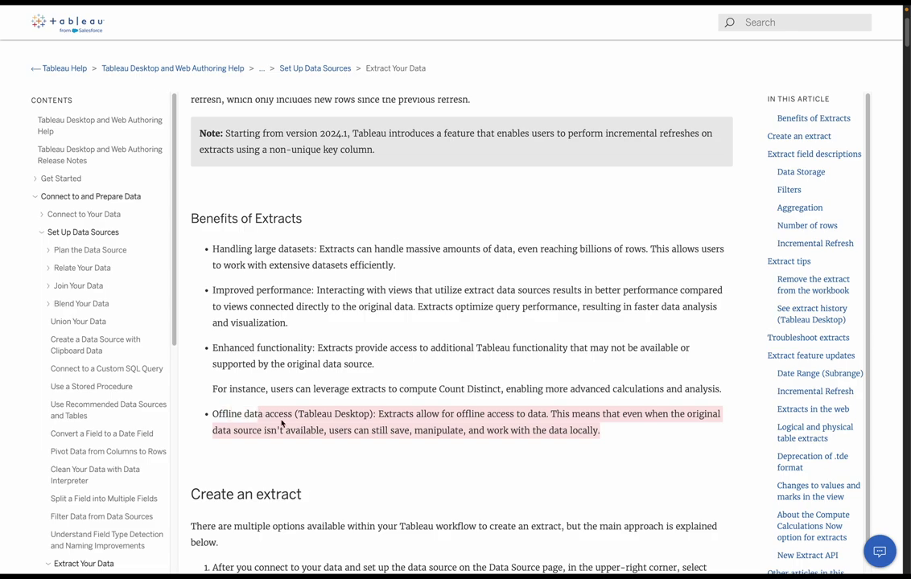
left_click_drag(294, 414, 214, 411)
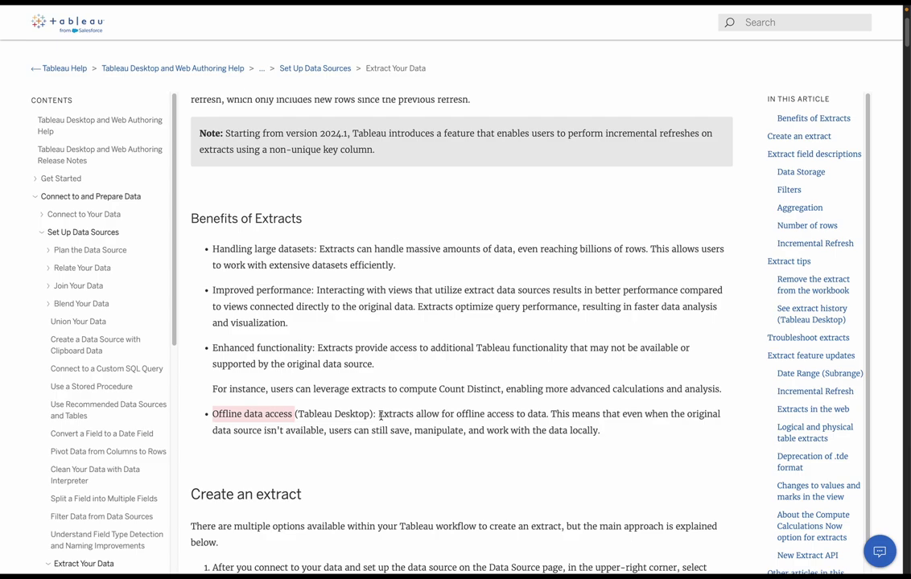
scroll(245, 410, "up", 1)
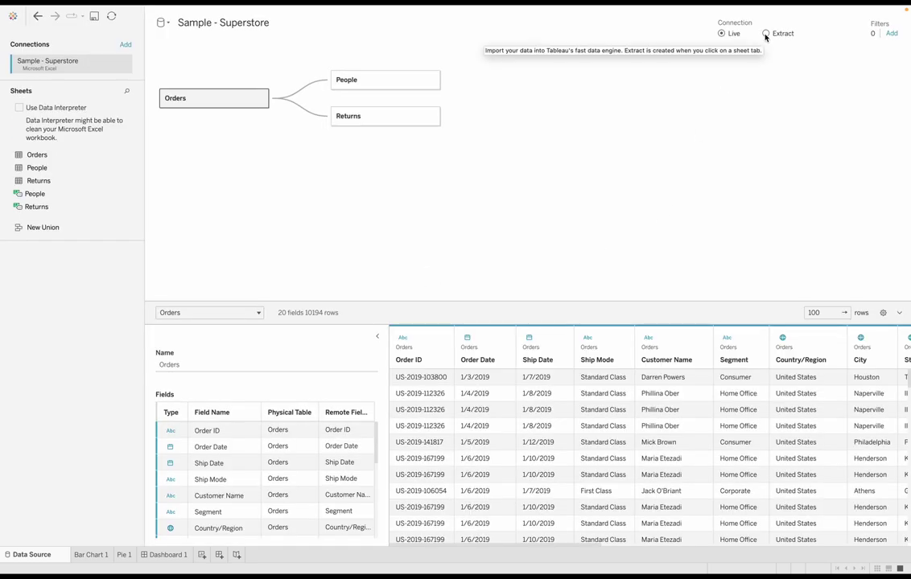
Change the Sample - Superstore connection to Extract and return to Dashboard 1
left_click(765, 34)
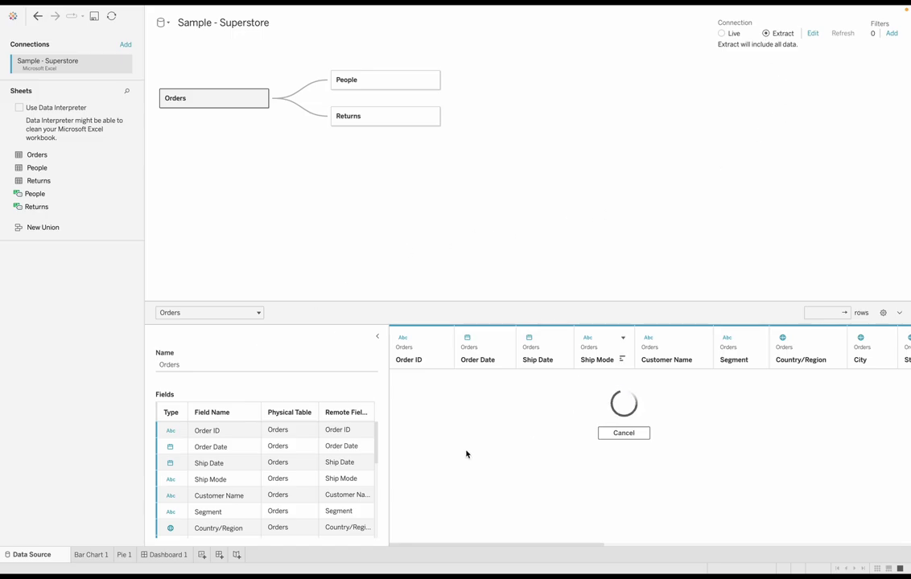
left_click(169, 555)
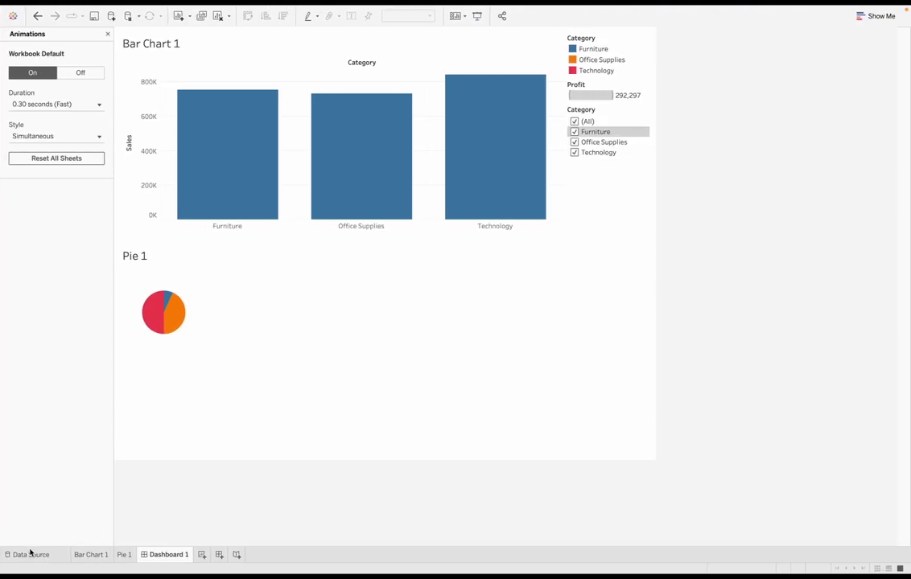
Return to the Sample - Superstore Data Source page showing the Orders table
left_click(25, 557)
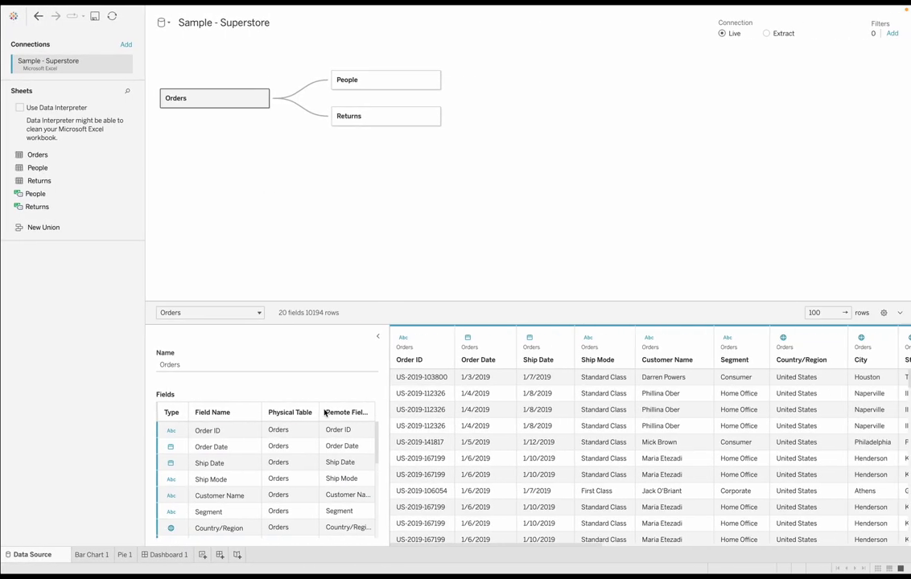
Switch to the Bar Chart 1 worksheet plotting SUM(Sales) for Furniture, Office Supplies and Technology
left_click(92, 554)
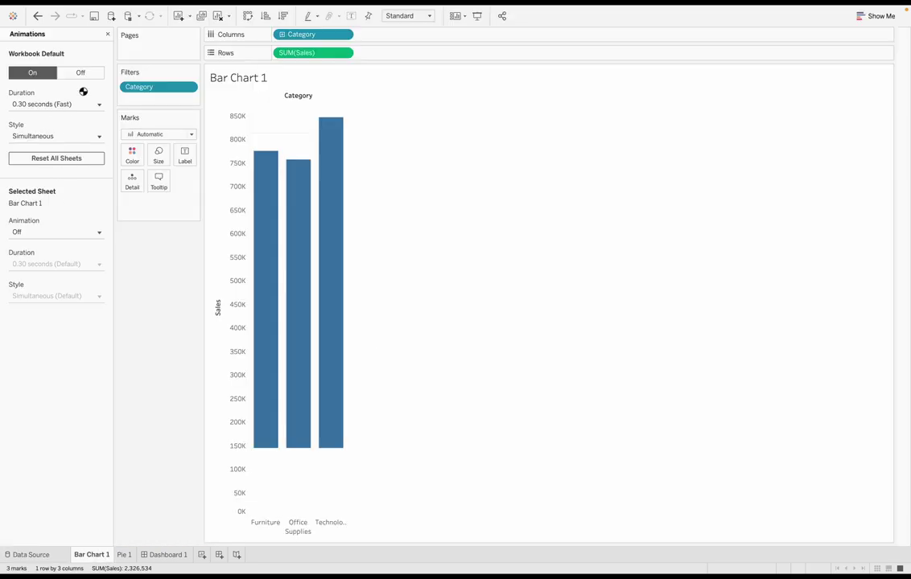
Close the Animations pane and view the Sample - Superstore Orders data, 10,000 rows and 19 fields
left_click(109, 36)
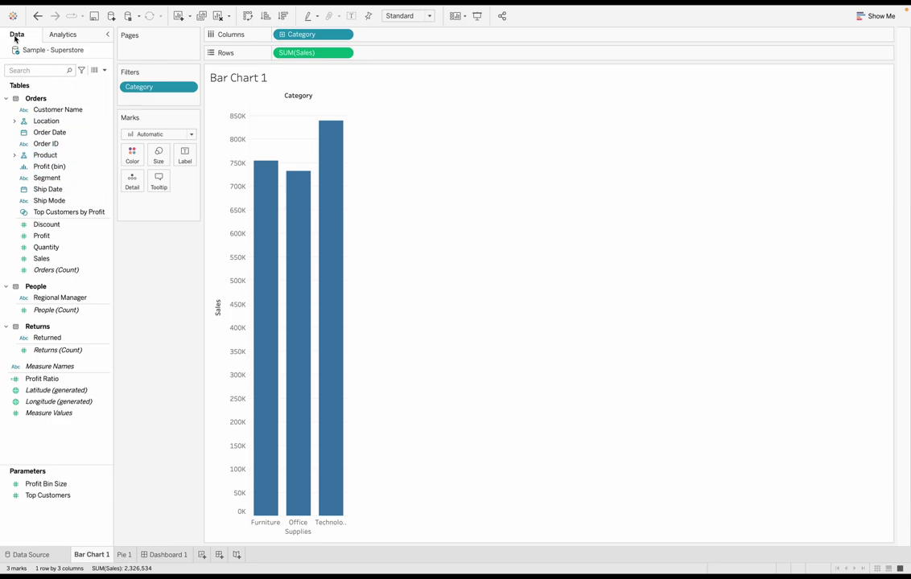
left_click(62, 37)
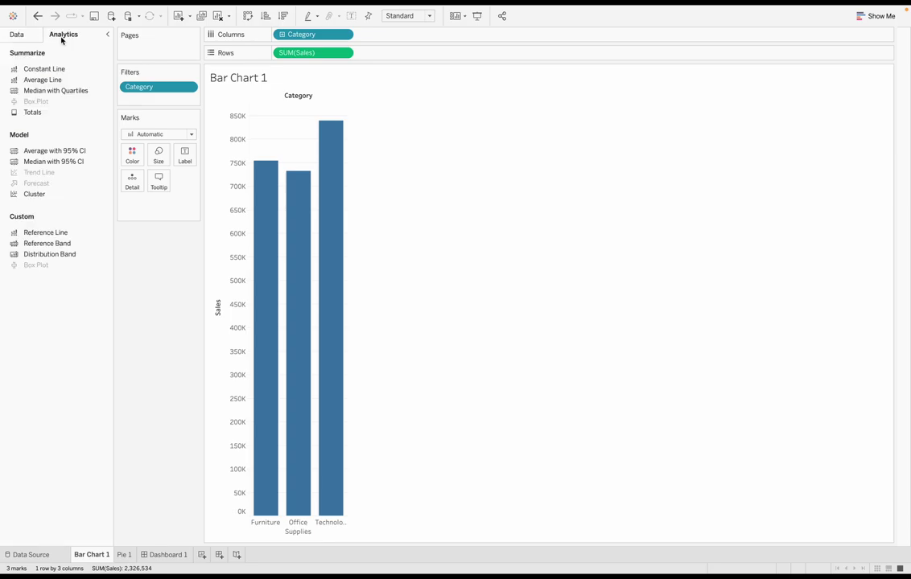
left_click(27, 37)
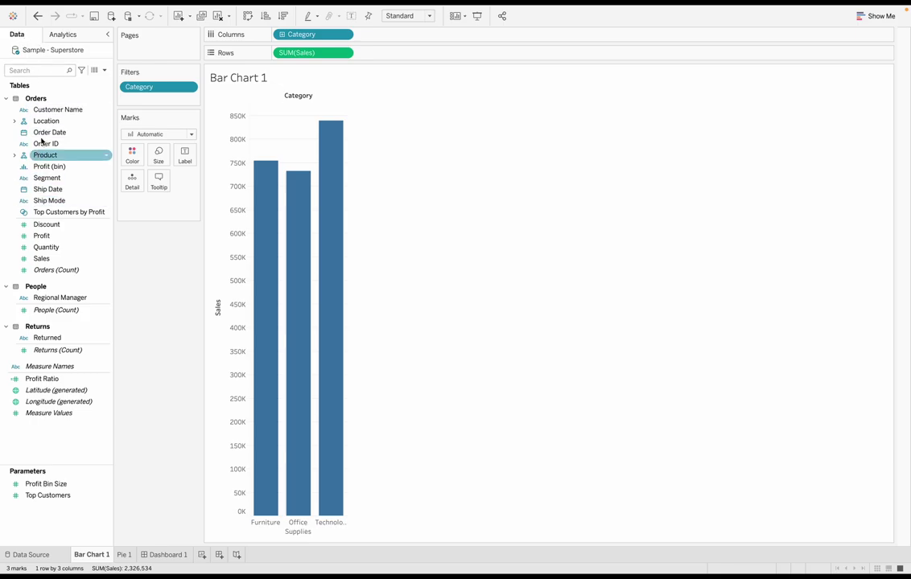
left_click(63, 211)
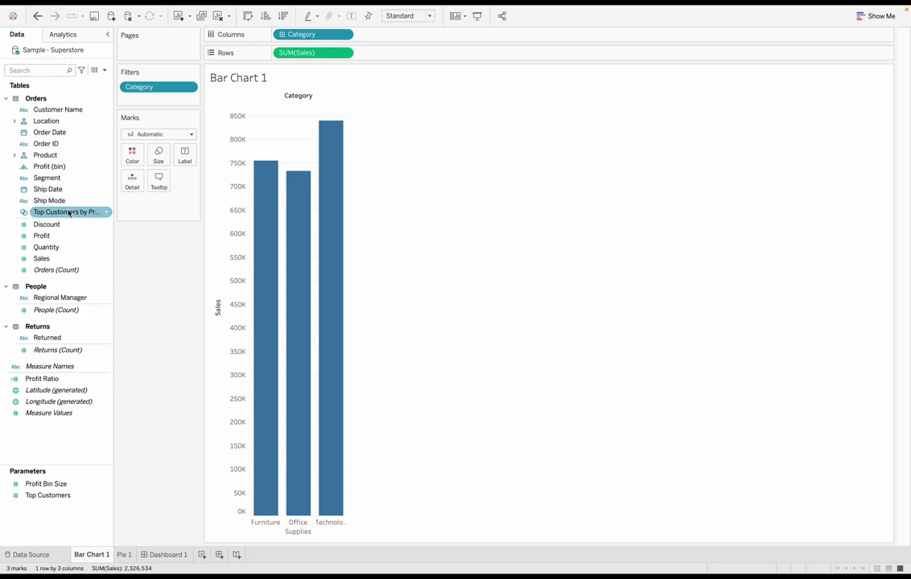
left_click(51, 52)
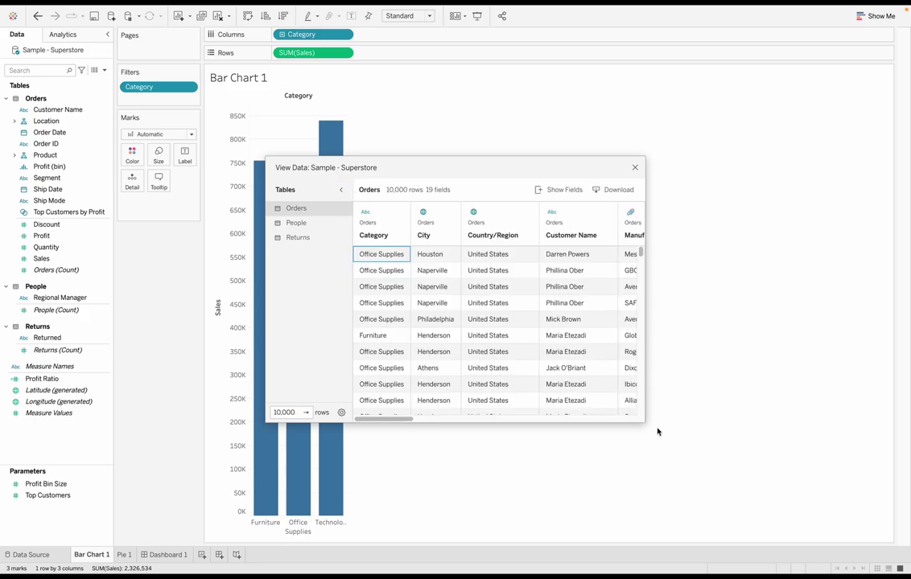
Browse the People and Returns tables in View Data, then close it back to Bar Chart 1
left_click(394, 420)
mouse_move(396, 420)
left_mouse_down()
mouse_move(536, 427)
mouse_move(391, 427)
left_mouse_up()
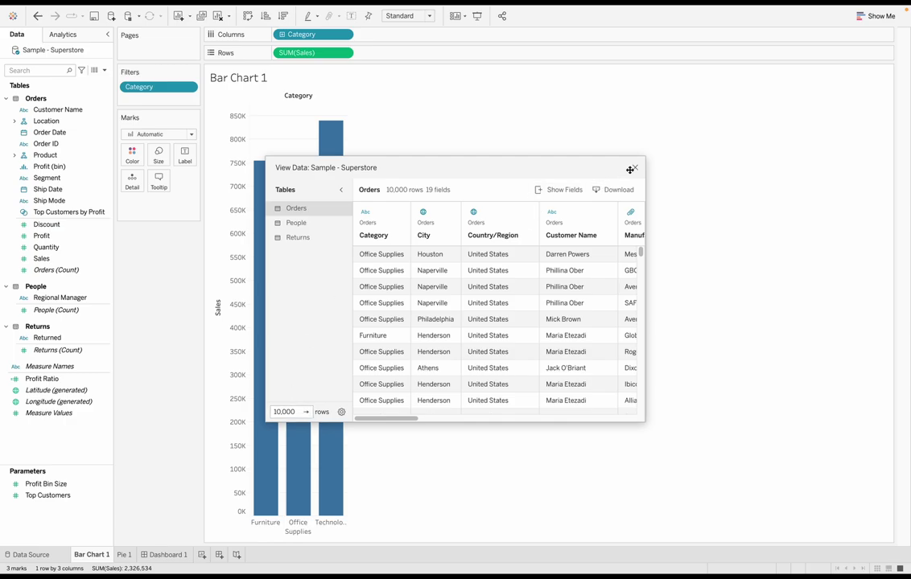
left_click(299, 225)
left_click(301, 238)
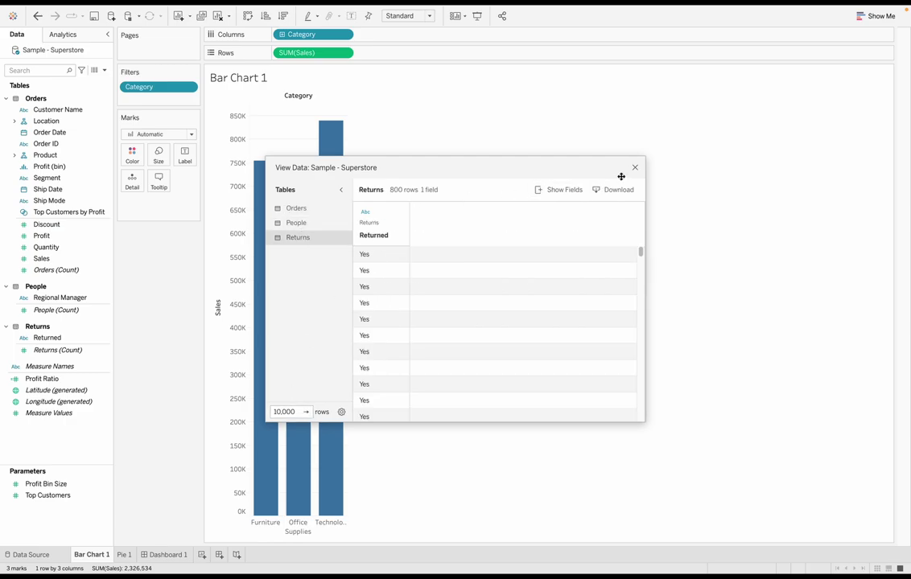
left_click(634, 170)
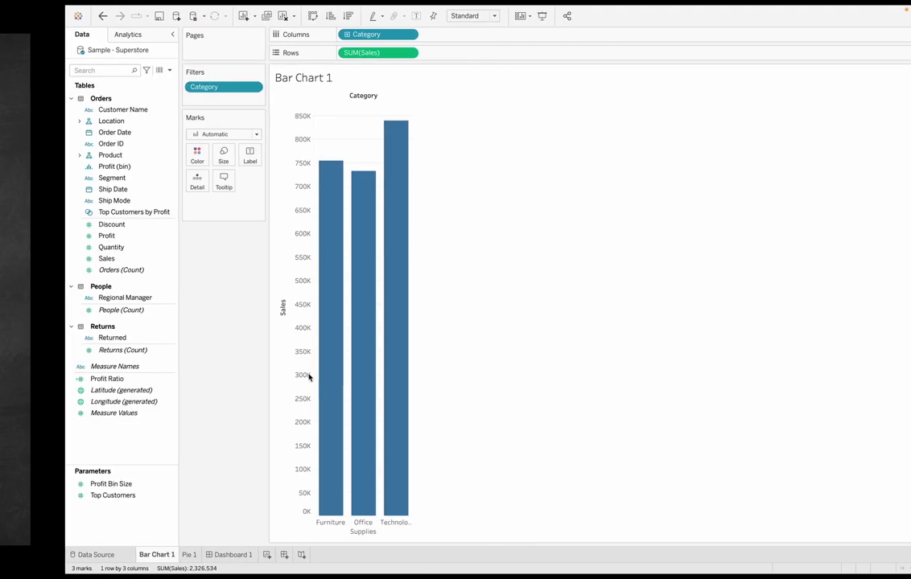
Add a SUM(Sales) Average reference line scoped to the entire table on Bar Chart 1
left_click(64, 34)
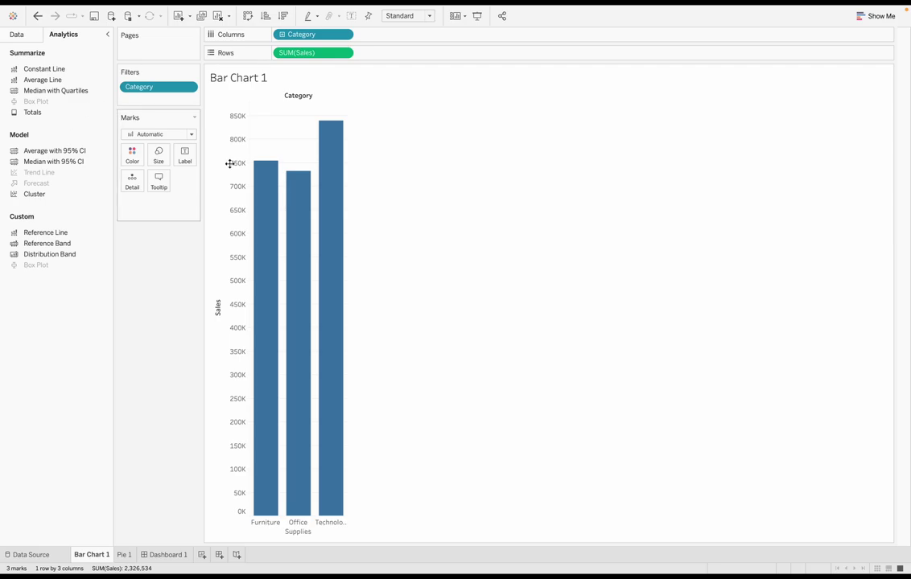
left_click_drag(47, 234, 307, 124)
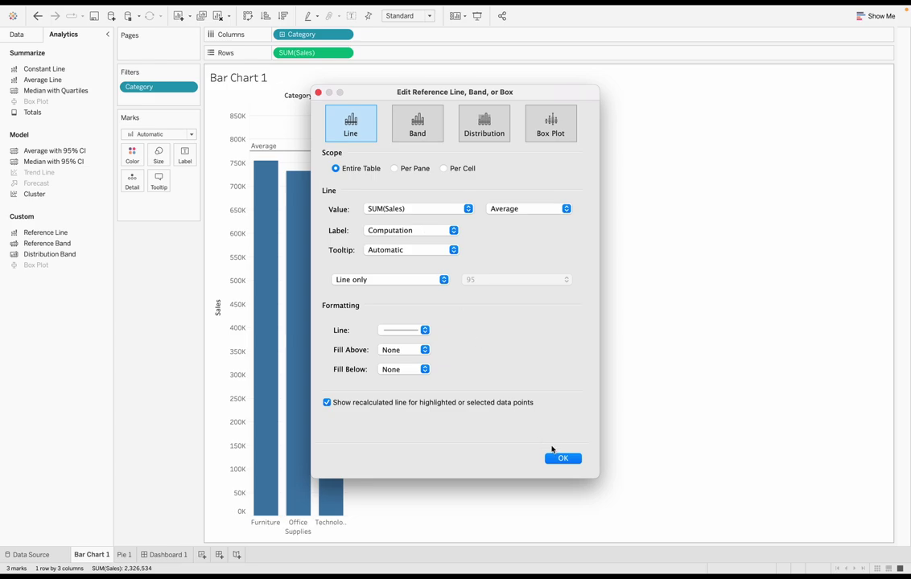
left_click(561, 458)
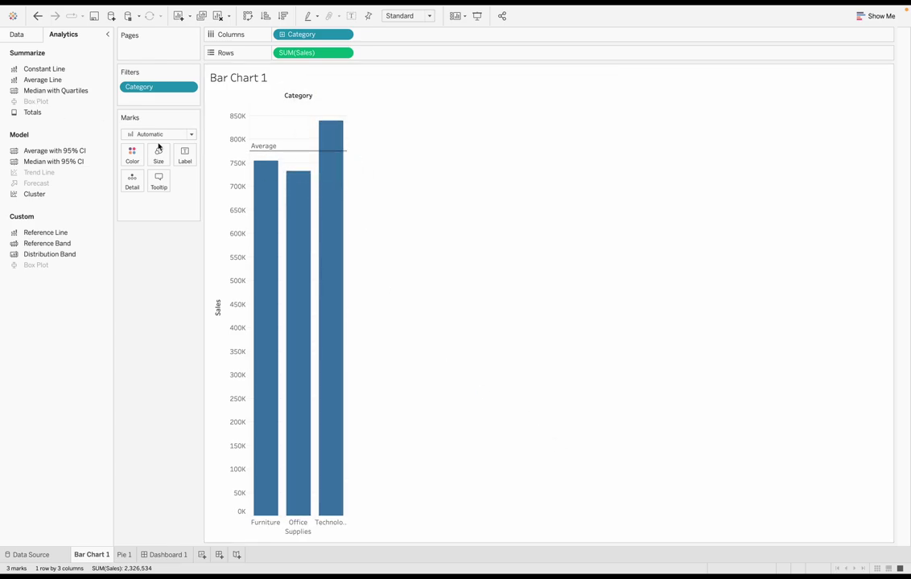
left_click(17, 35)
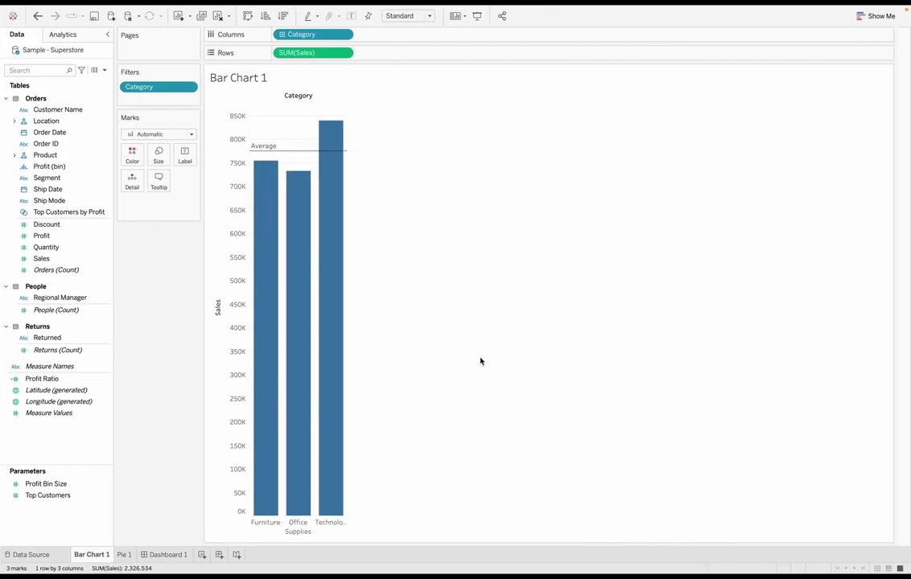
Switch to Dashboard 1 to see Bar Chart 1's Average line above Pie 1
left_click(167, 556)
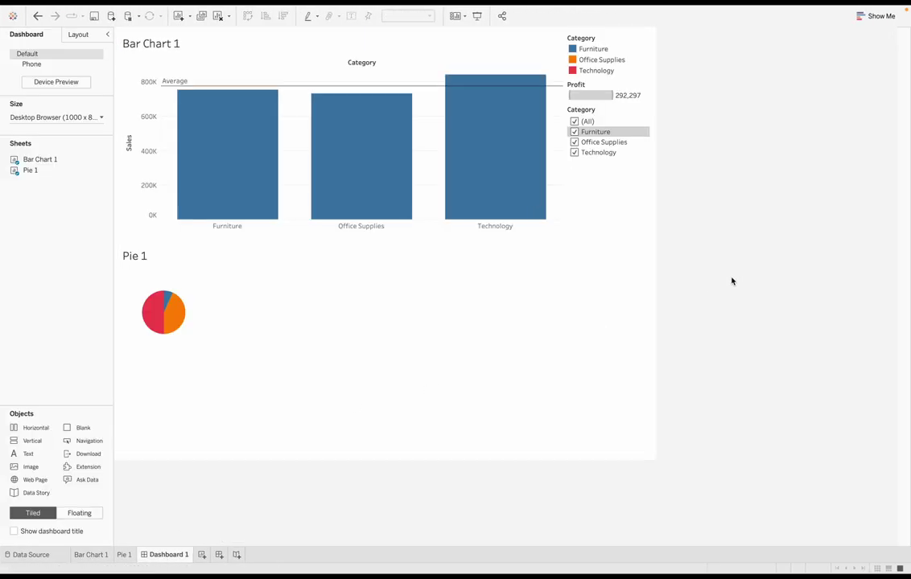
left_click(278, 46)
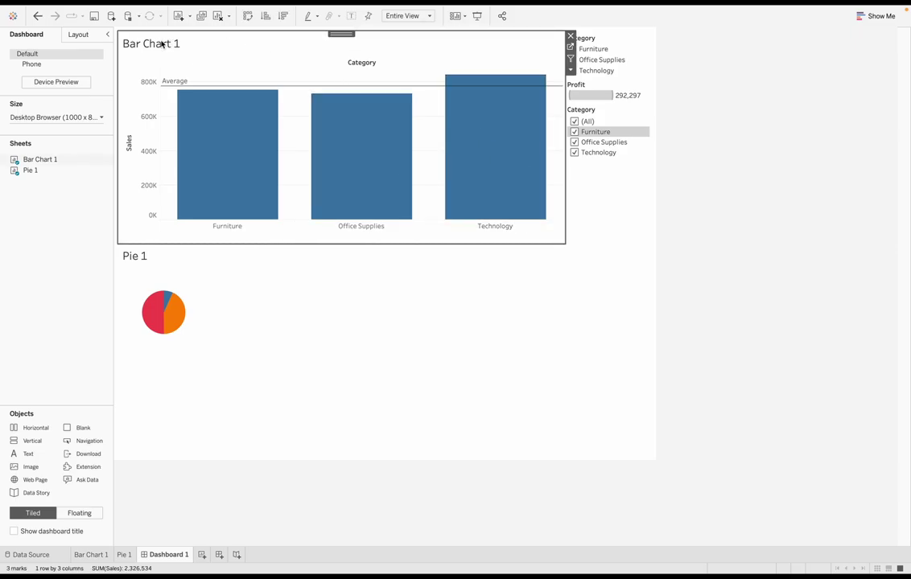
left_click(226, 285)
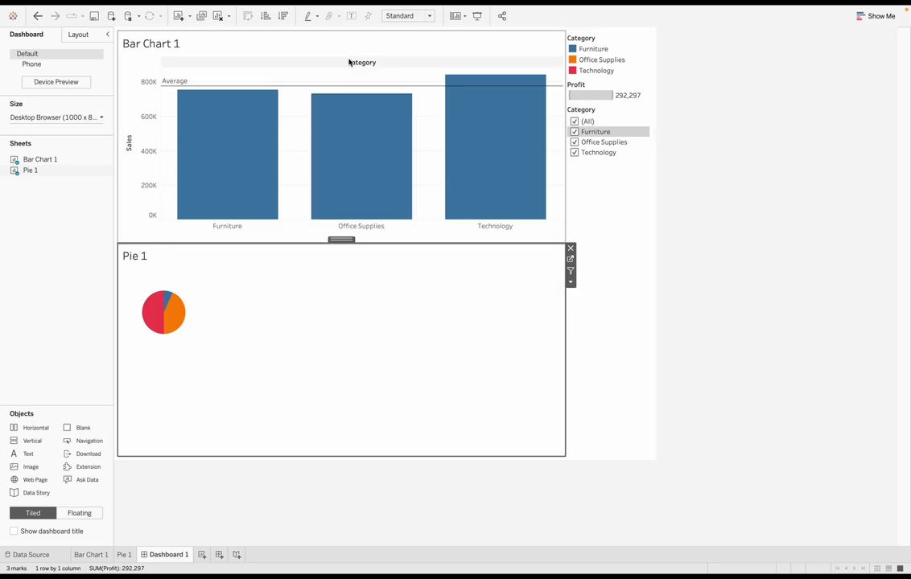
mouse_move(238, 157)
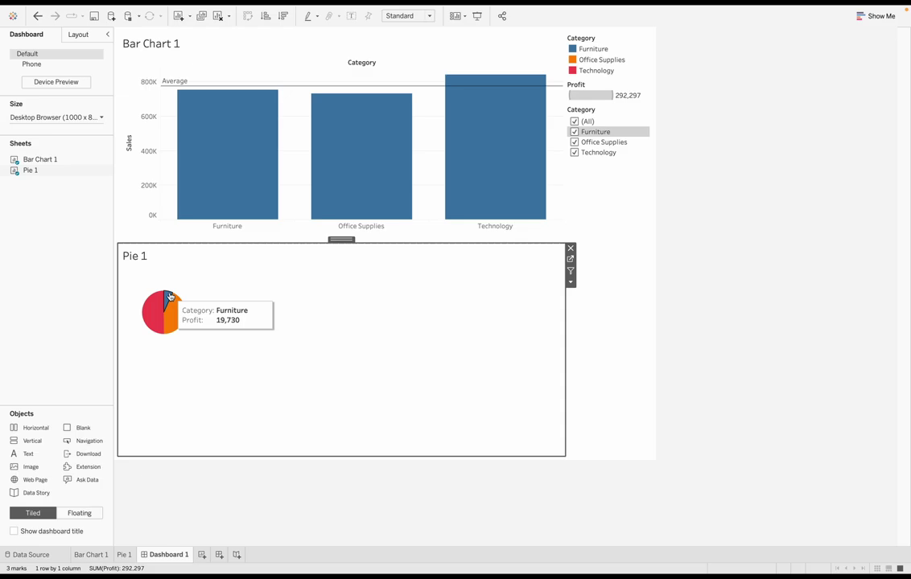
left_click(232, 141)
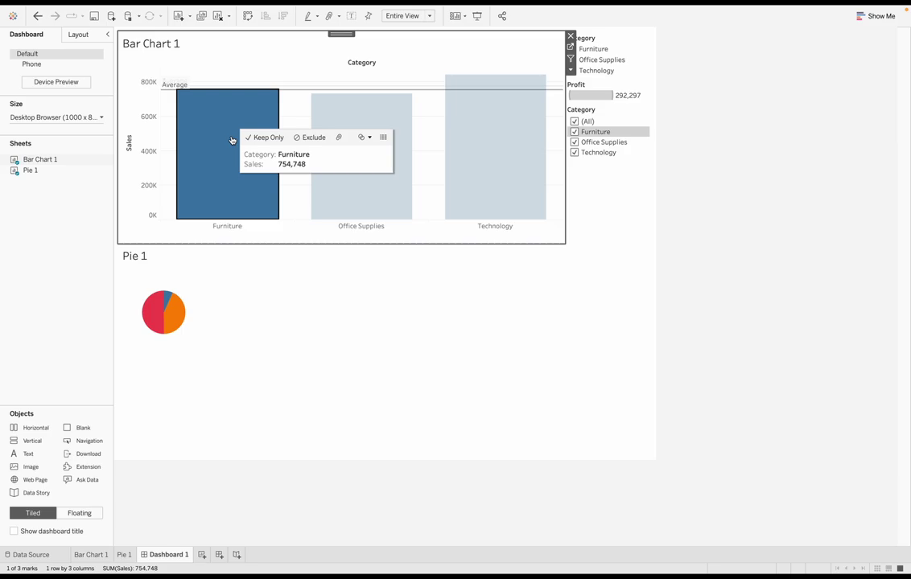
mouse_move(161, 302)
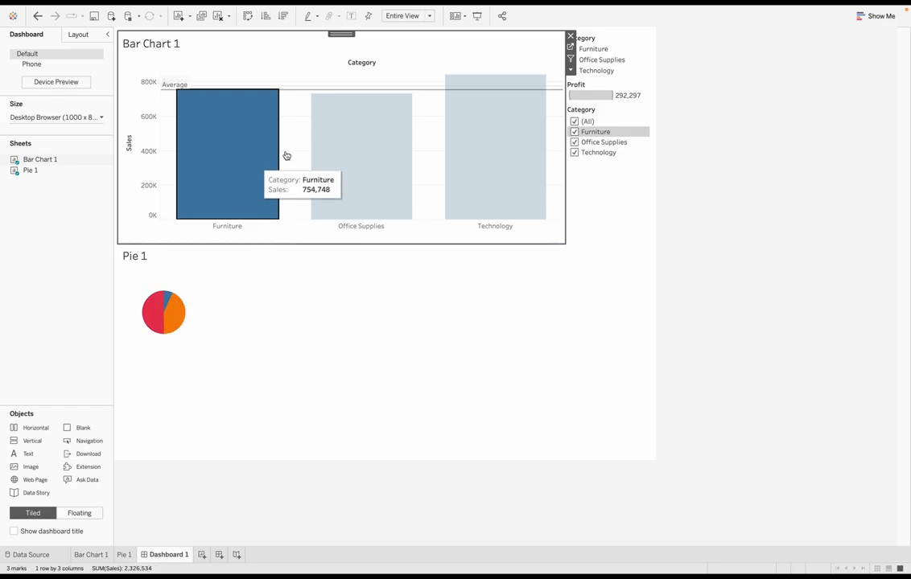
left_click(368, 119)
left_click(354, 130)
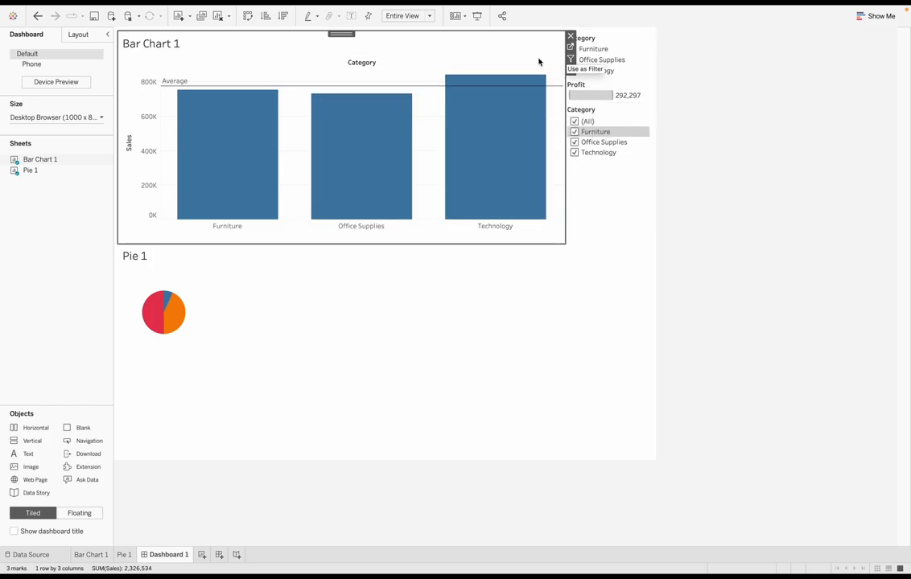
Enable Use as Filter on Bar Chart 1 and test it by selecting the Furniture bar
left_click(393, 289)
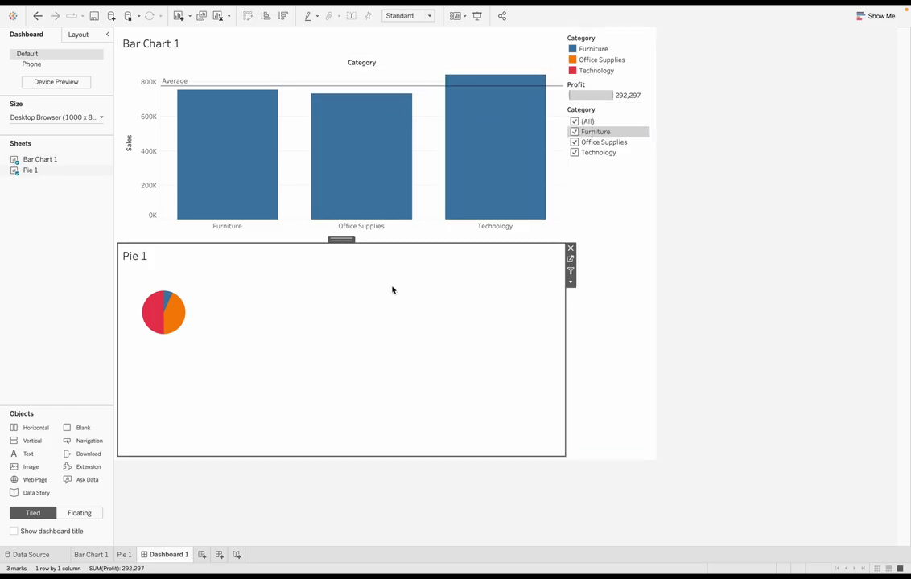
left_click(260, 40)
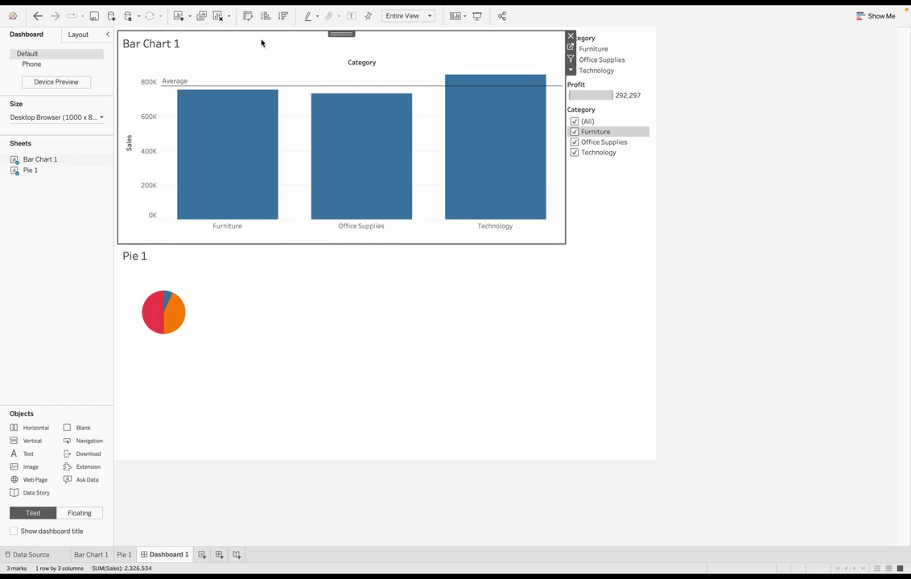
left_click(571, 59)
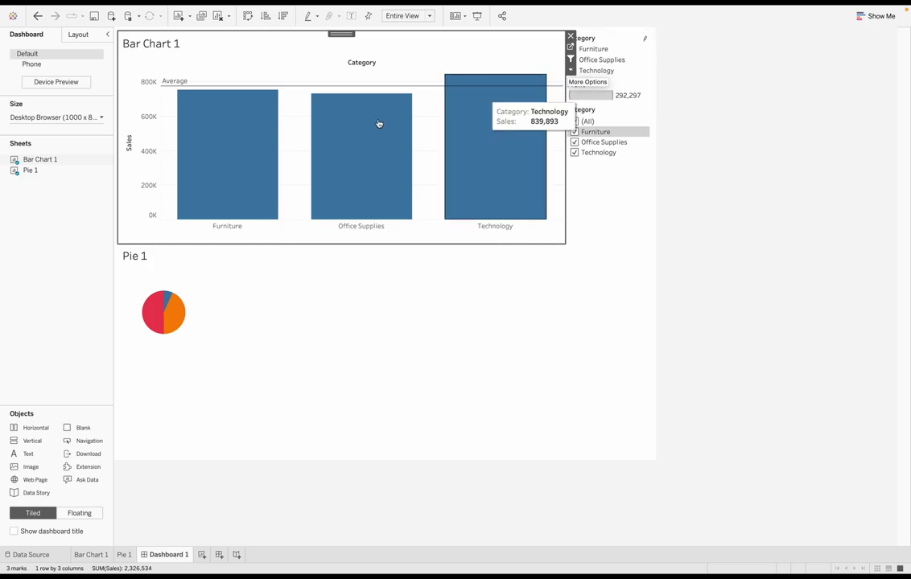
mouse_move(344, 124)
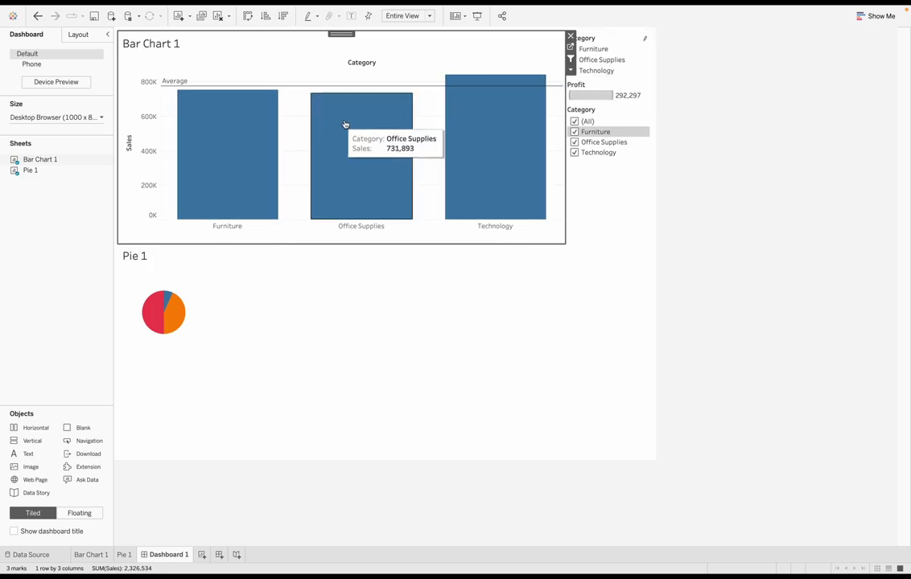
left_click(237, 138)
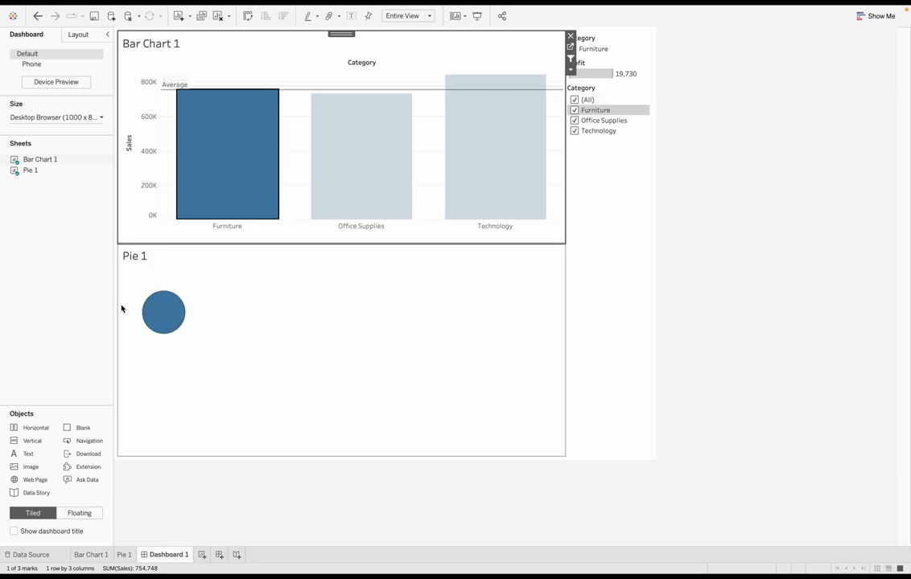
mouse_move(160, 314)
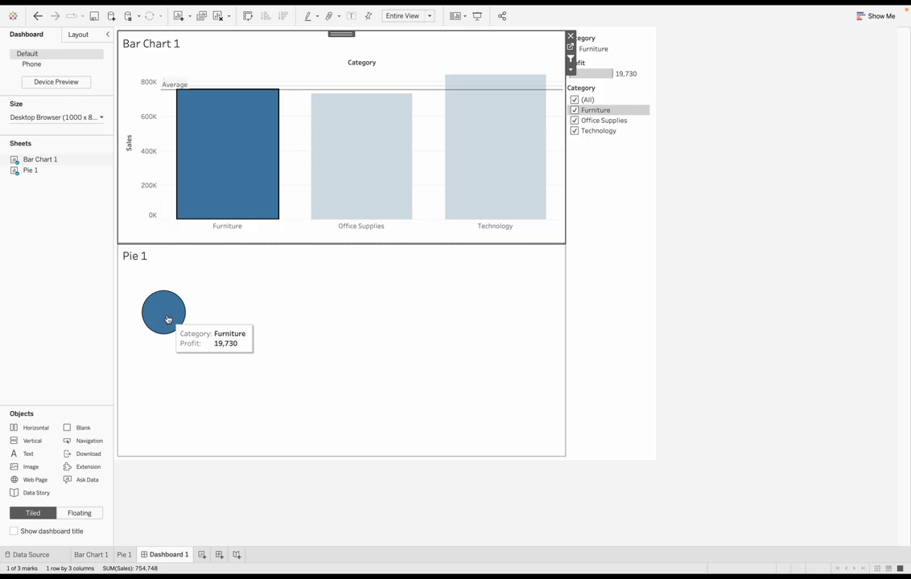
left_click(229, 158)
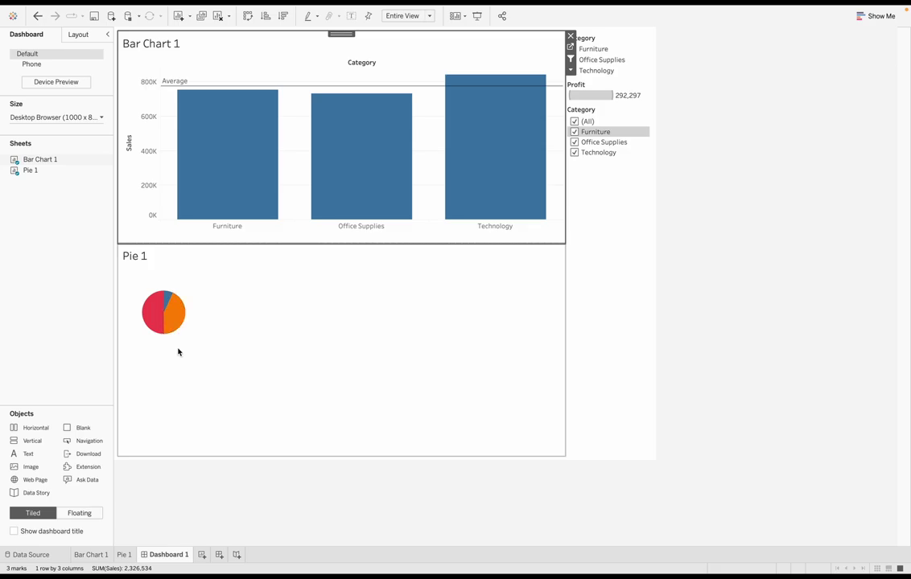
left_click(382, 168)
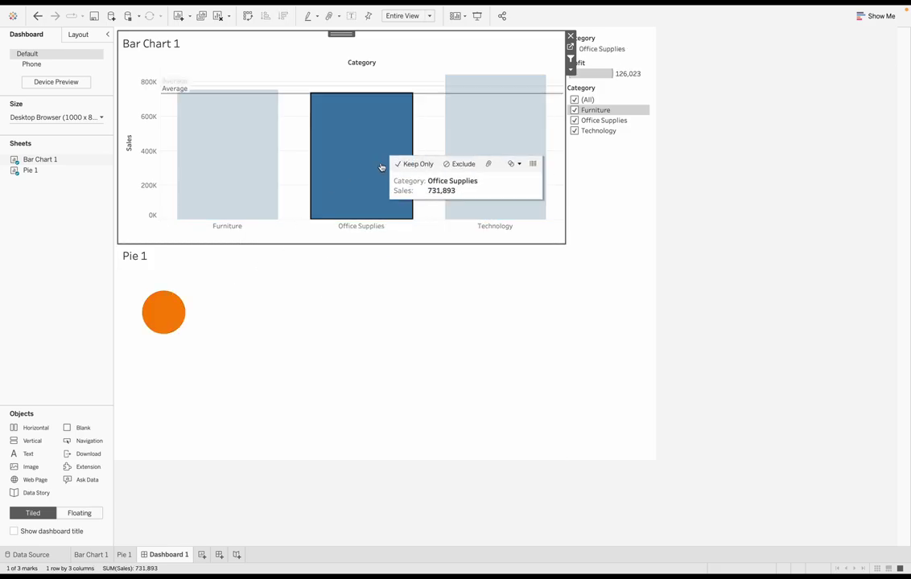
left_click(498, 114)
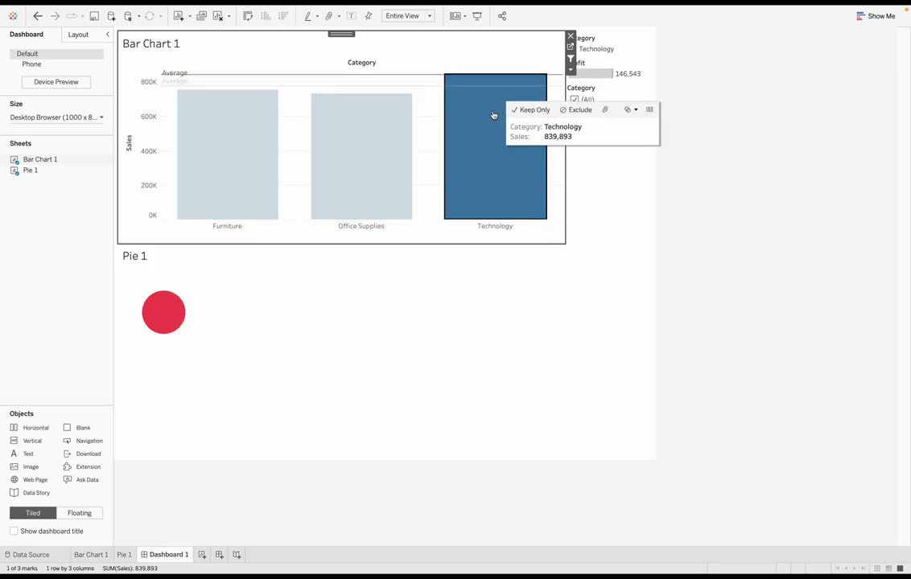
left_click(493, 115)
left_click(346, 138)
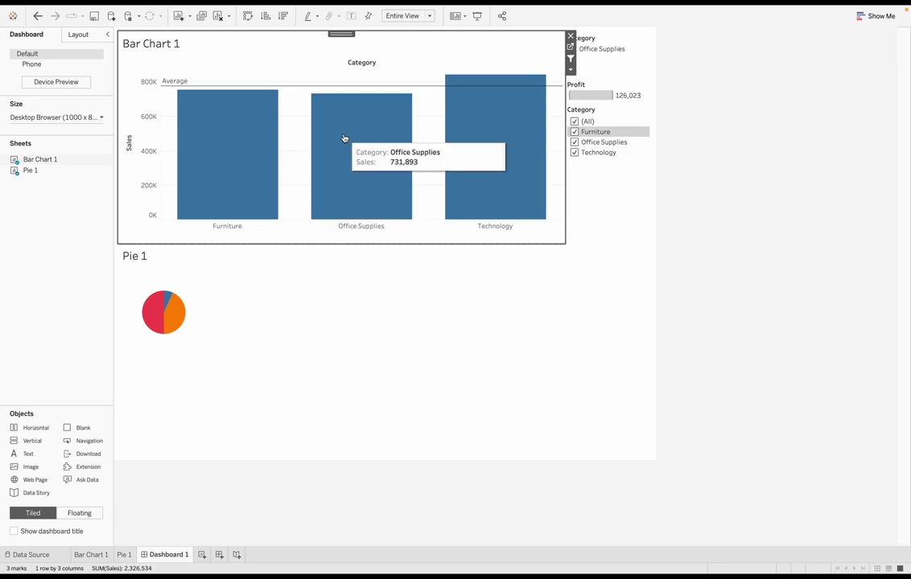
left_click(342, 134)
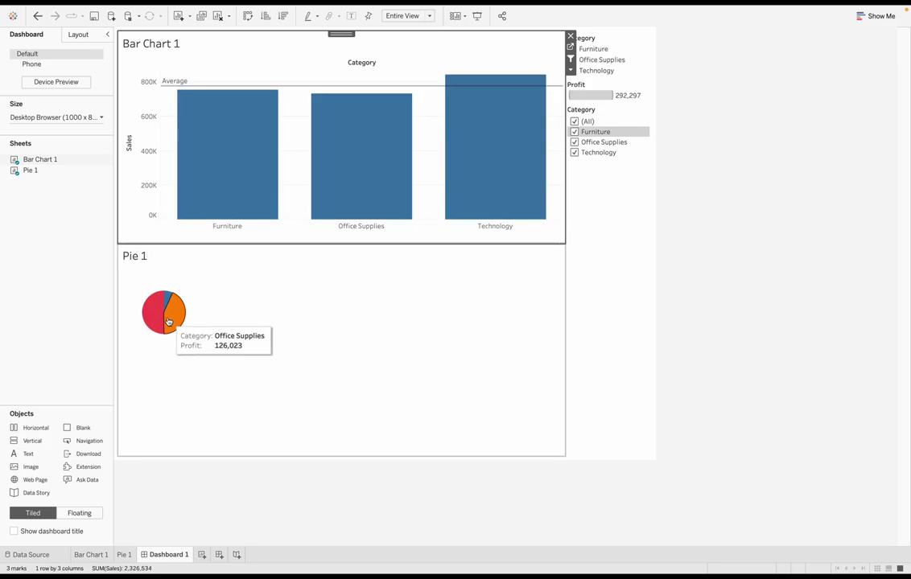
left_click(242, 355)
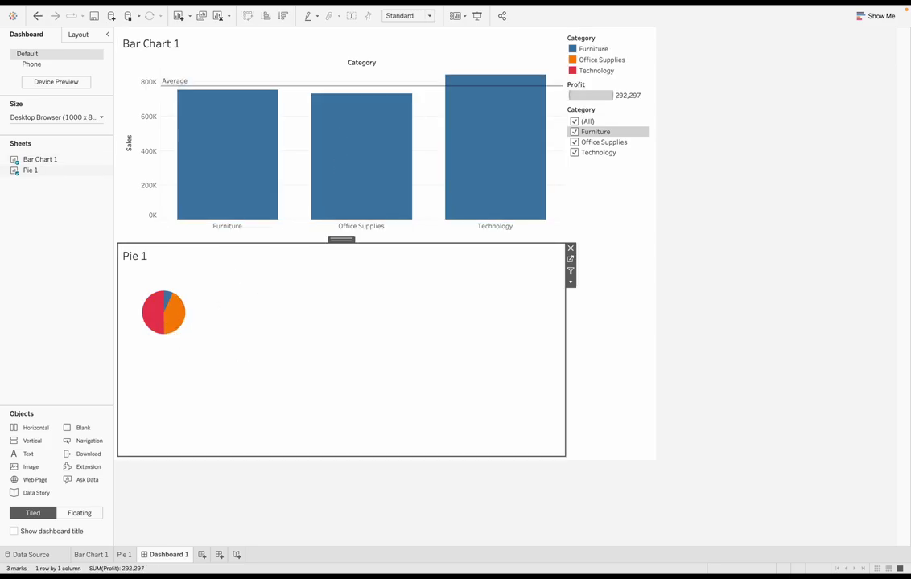
Enable Use as Filter on Pie 1 and test it with the Office Supplies slice
left_click(176, 316)
left_click(151, 319)
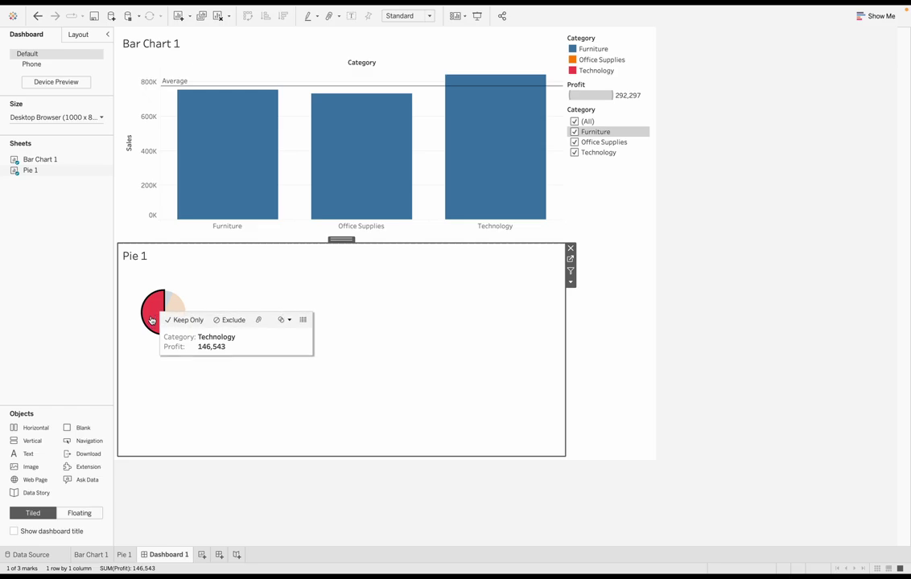
left_click(305, 313)
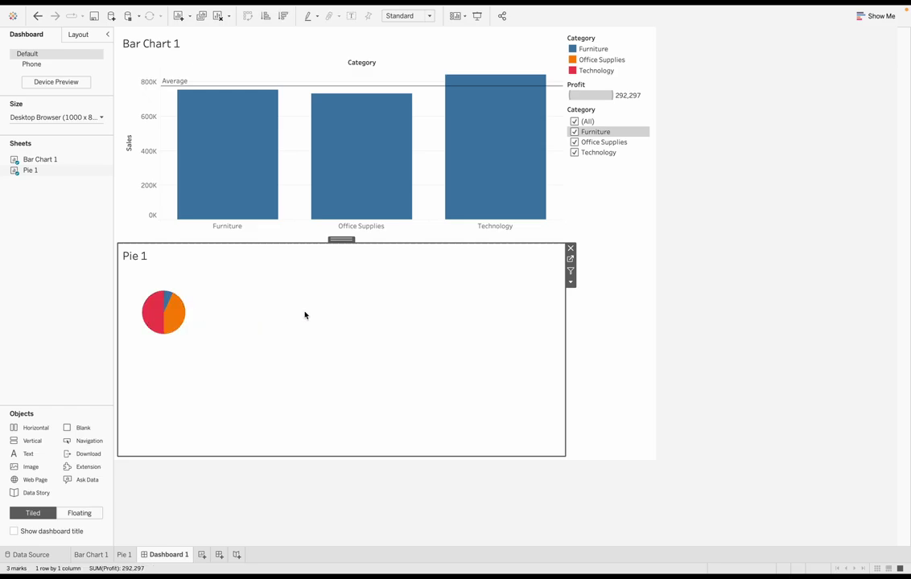
left_click(571, 273)
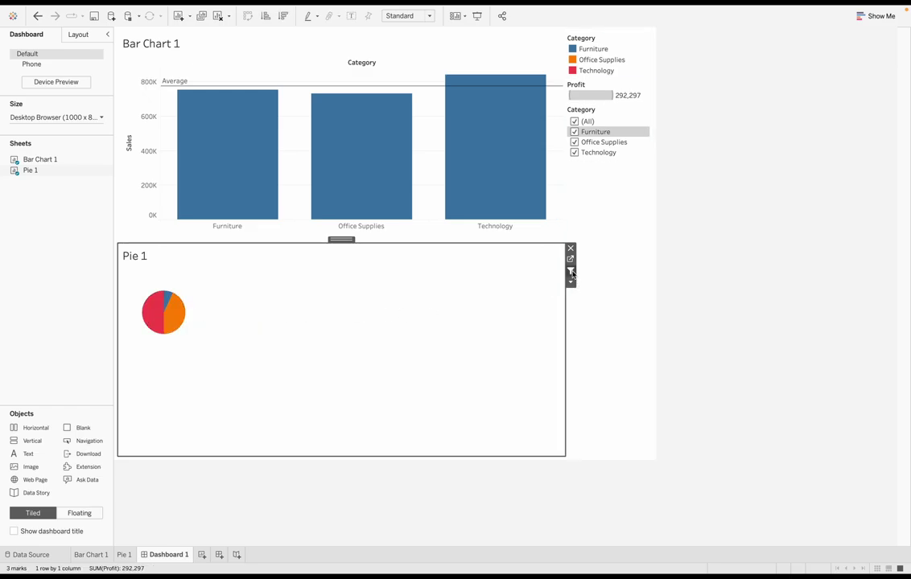
left_click(180, 318)
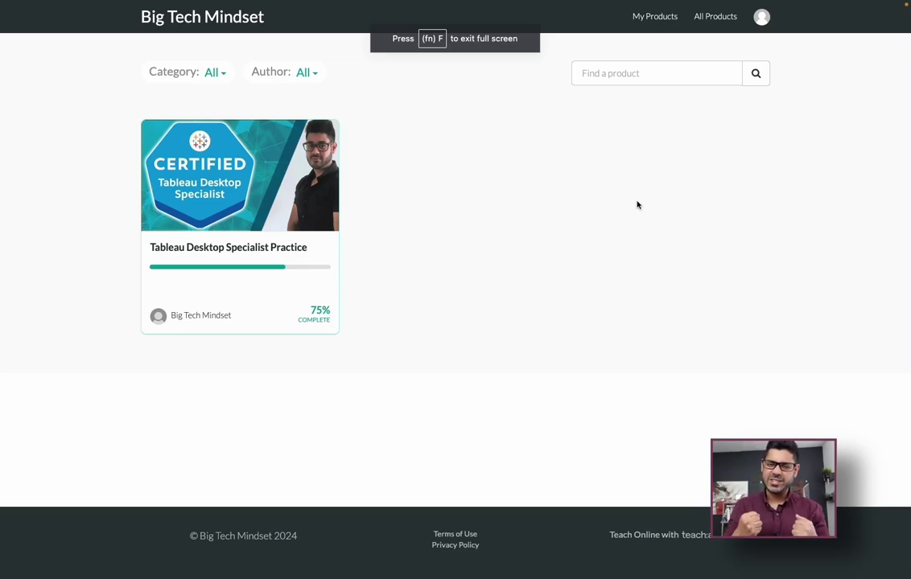
Open the Tableau Desktop Specialist Practice course and scroll down to its Practice Exams list
left_click(272, 218)
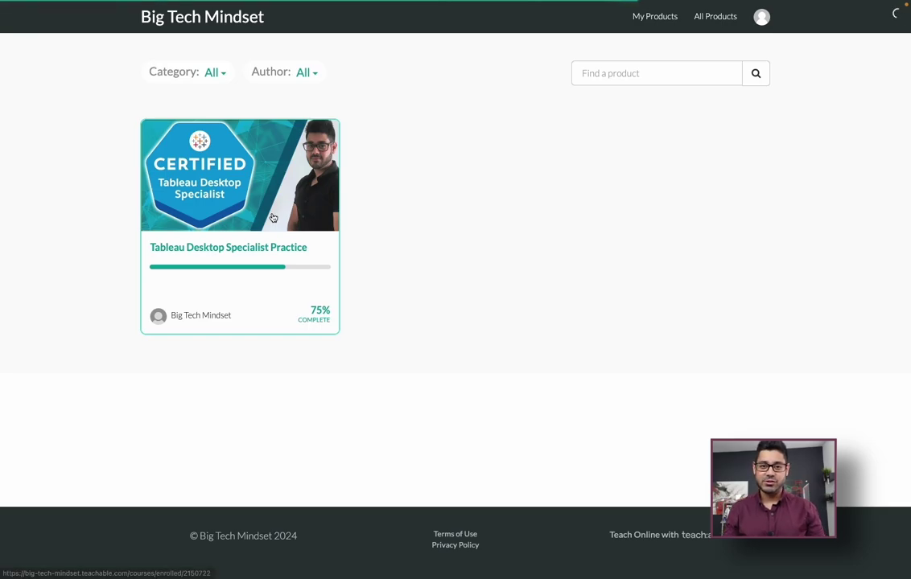
scroll(292, 252, "down", 3)
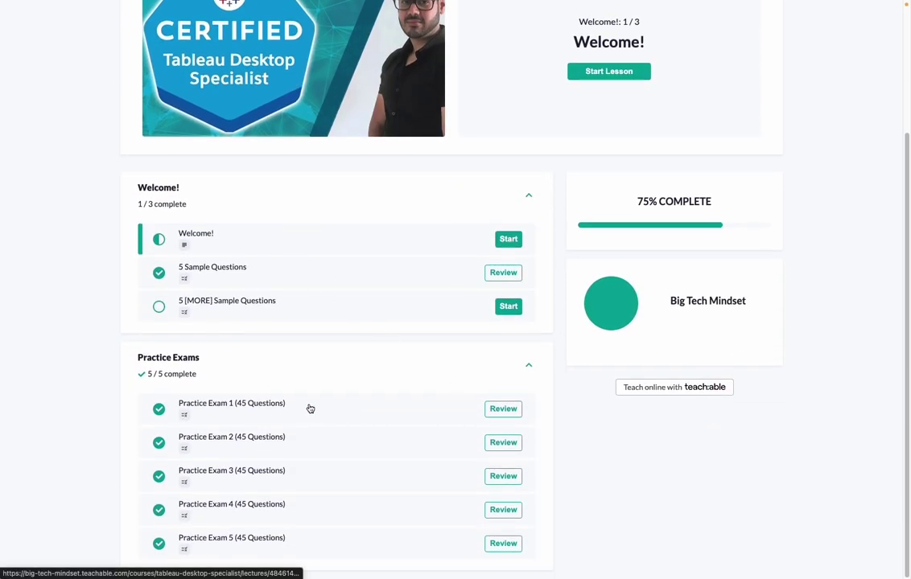
Start Practice Exam 1, answer question 1 with the first option, check it, and continue
left_click(271, 410)
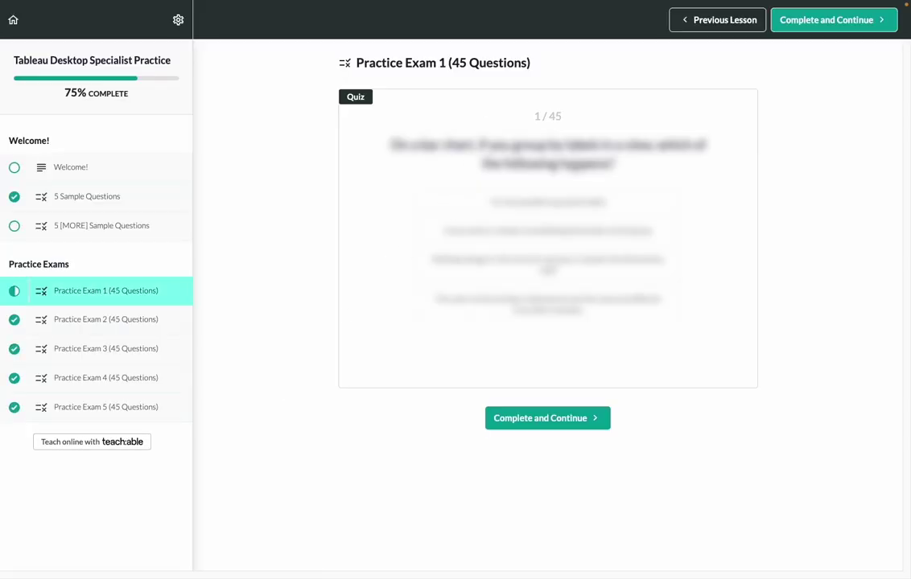
left_click(560, 200)
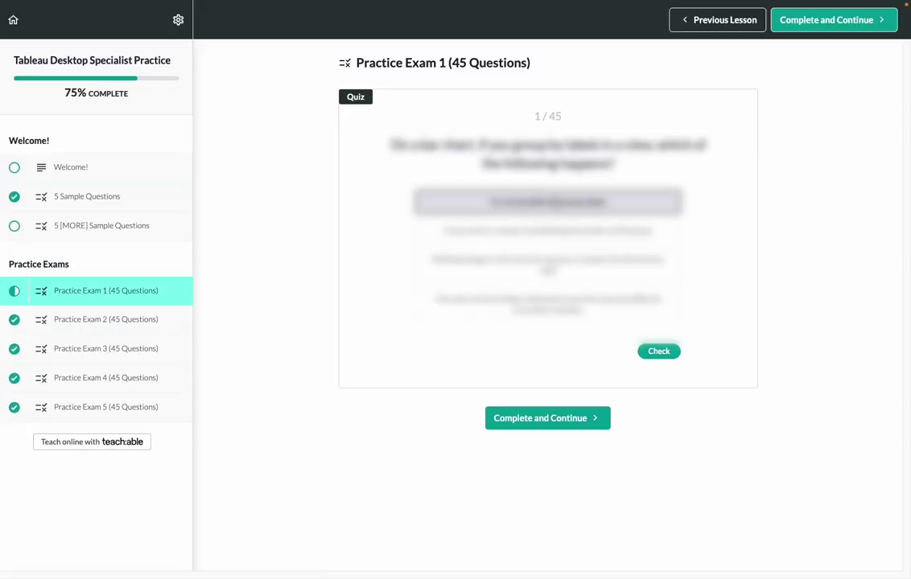
left_click(671, 351)
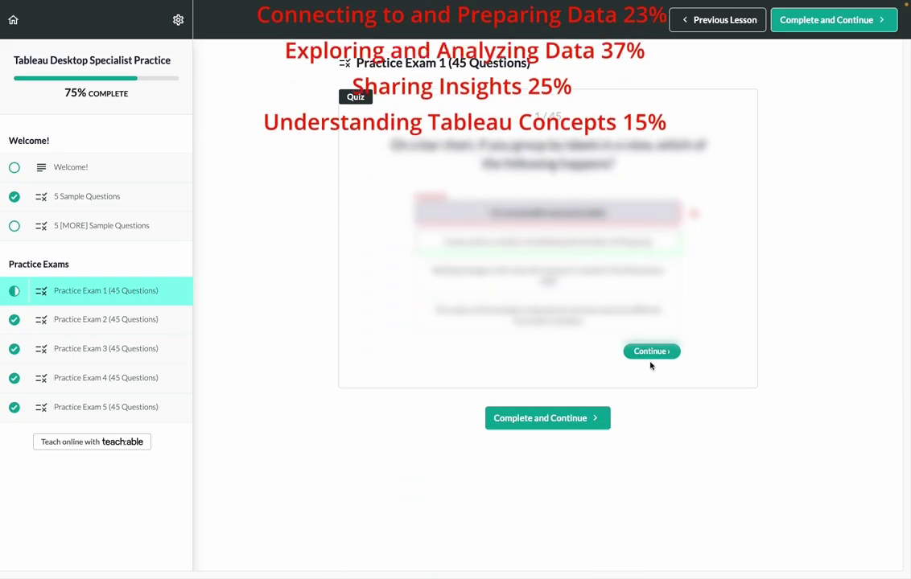
left_click(655, 354)
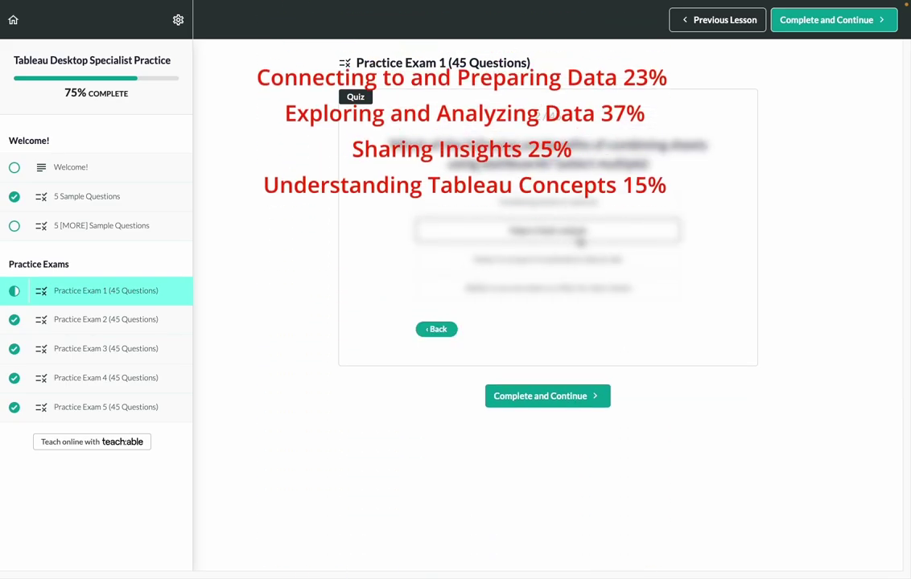
On question 2, choose the second, third and fourth options and check the answers
left_click(580, 234)
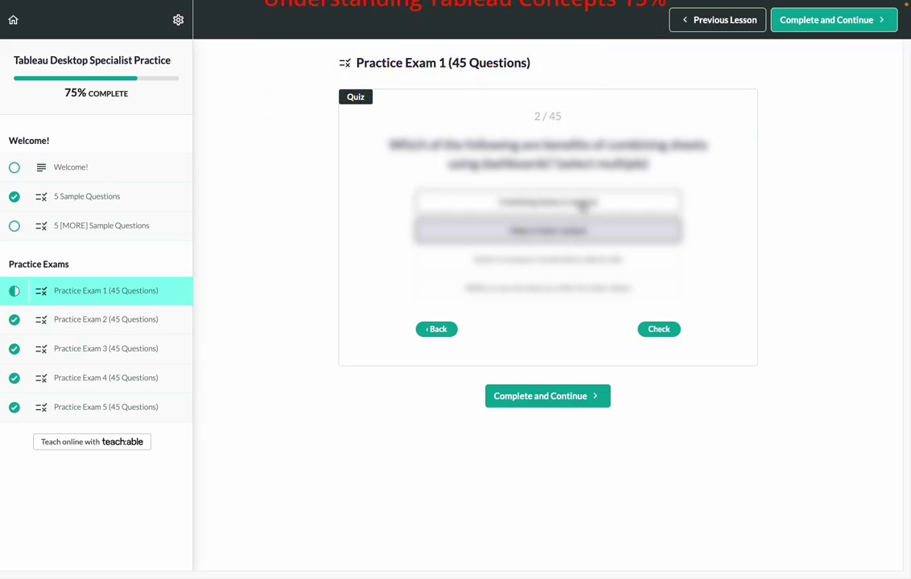
left_click(583, 202)
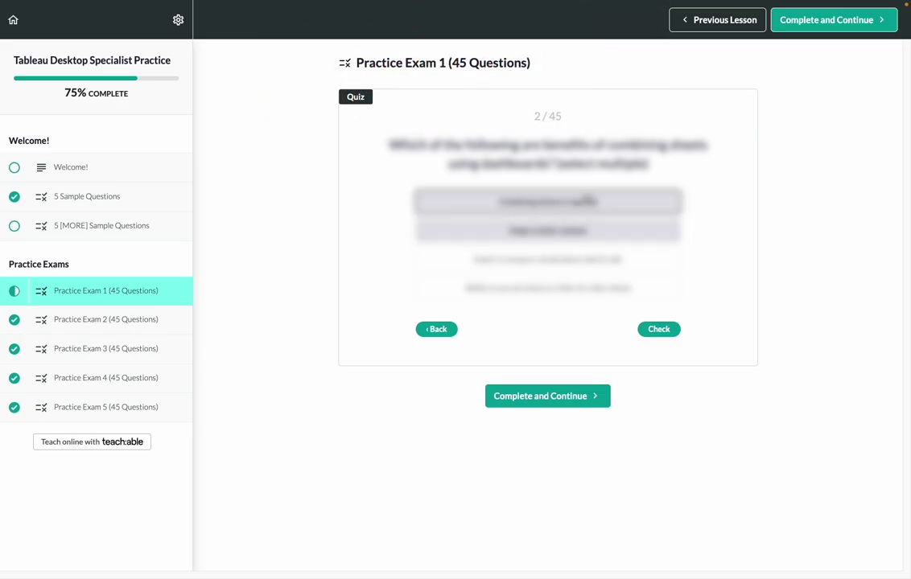
left_click(580, 202)
left_click(573, 259)
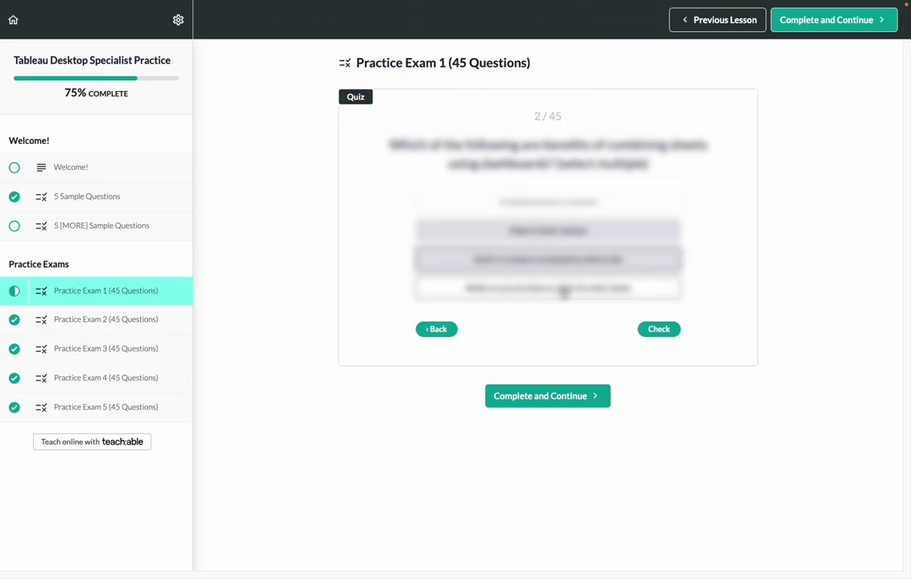
left_click(564, 290)
left_click(657, 331)
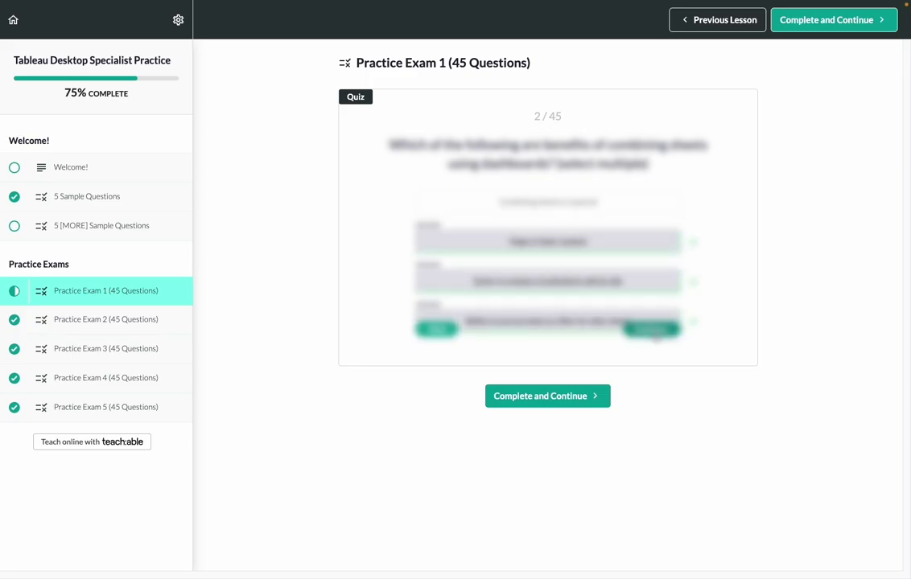